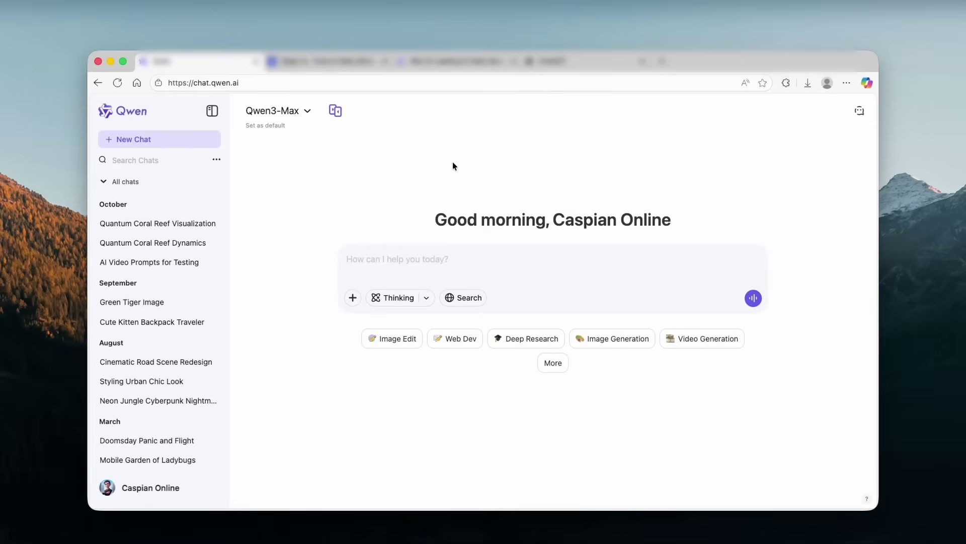
Step: Keep the Qwen3-Max model, then log out and sign back in with a Google account
{"action": "left_click", "coordinate": [309, 111]}
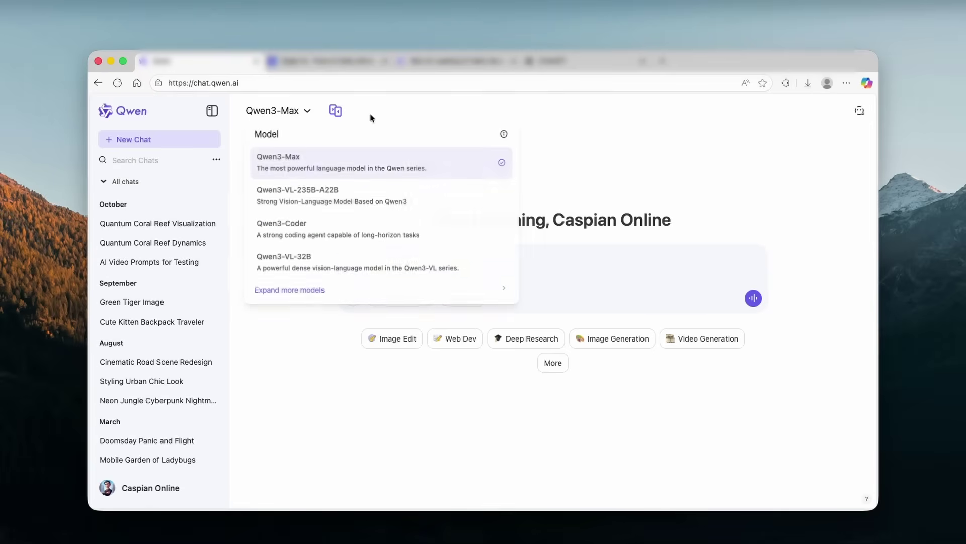
{"action": "left_click", "coordinate": [591, 149]}
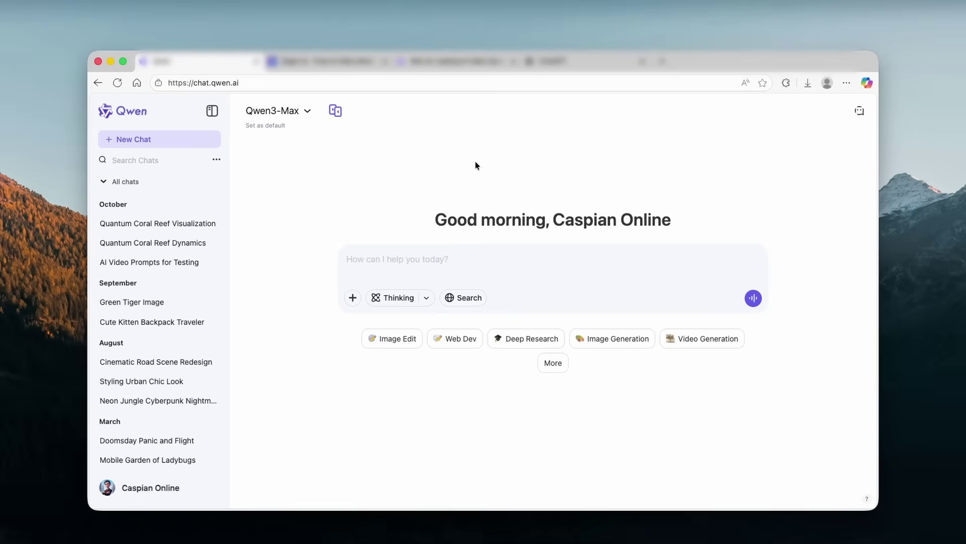
{"action": "left_click", "coordinate": [182, 488]}
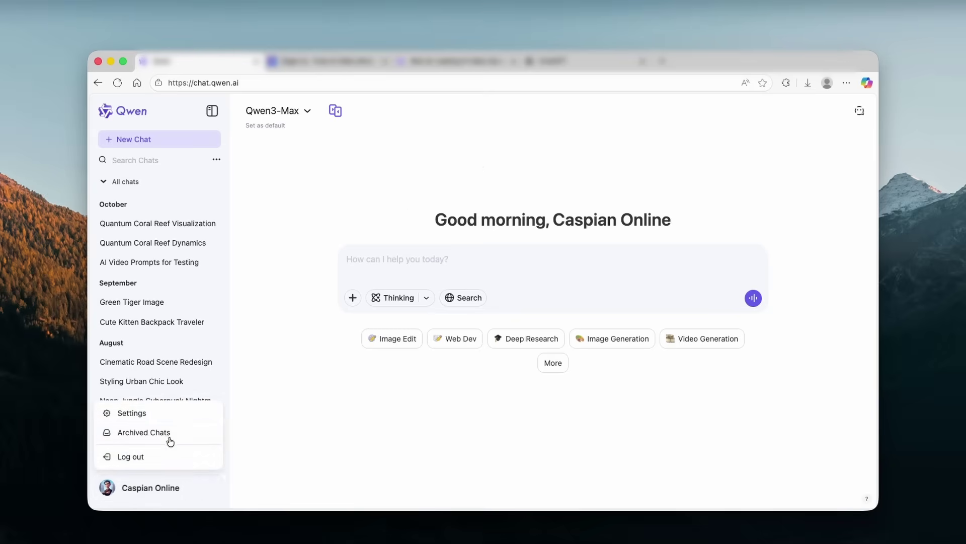
{"action": "left_click", "coordinate": [186, 456]}
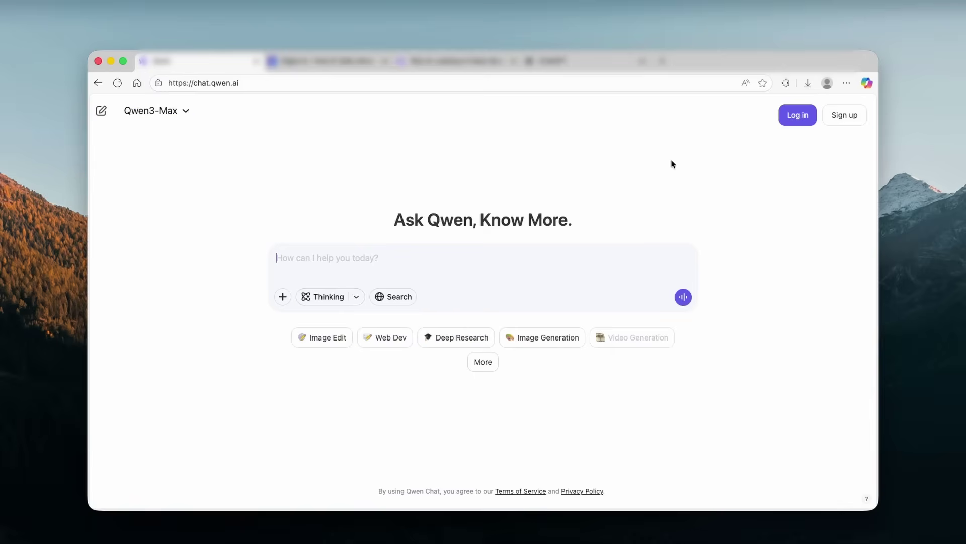
{"action": "left_click", "coordinate": [848, 116]}
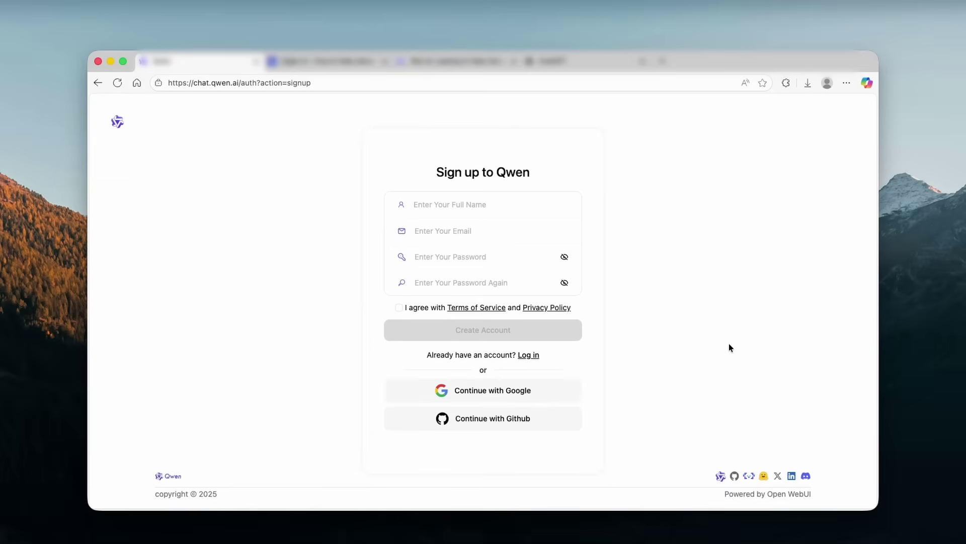
{"action": "left_click", "coordinate": [580, 390]}
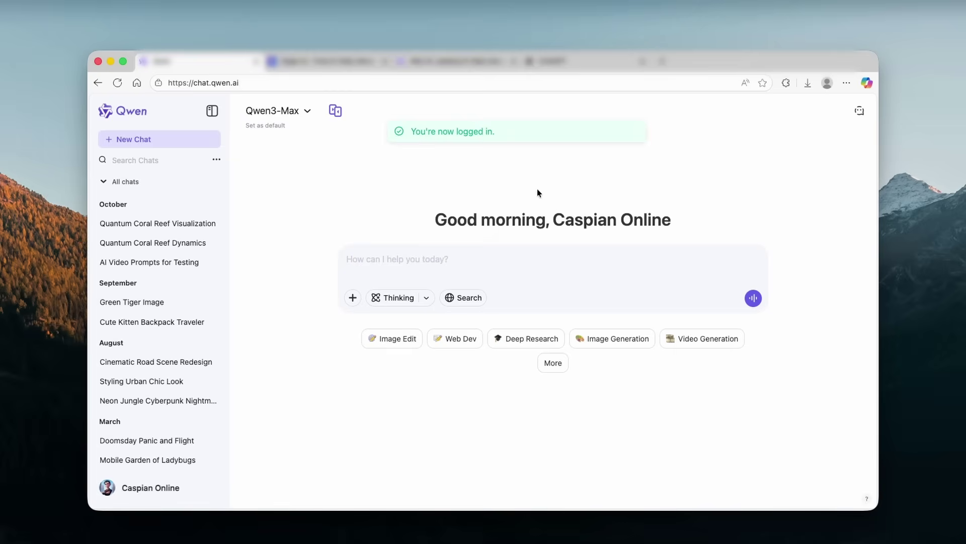
Step: Switch the prompt box to Video Generation with a 16:9 aspect ratio
{"action": "left_click", "coordinate": [704, 338]}
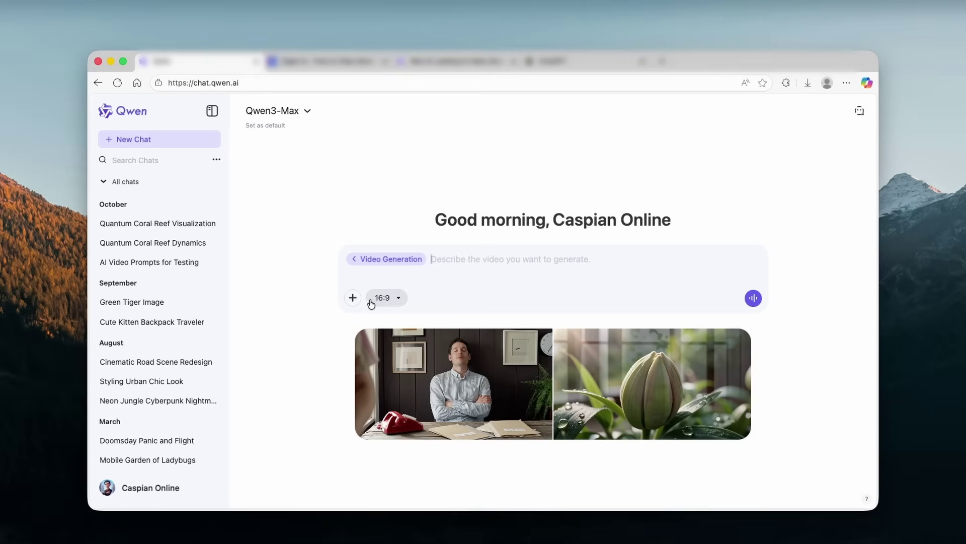
{"action": "left_click", "coordinate": [352, 298]}
{"action": "left_click", "coordinate": [402, 297]}
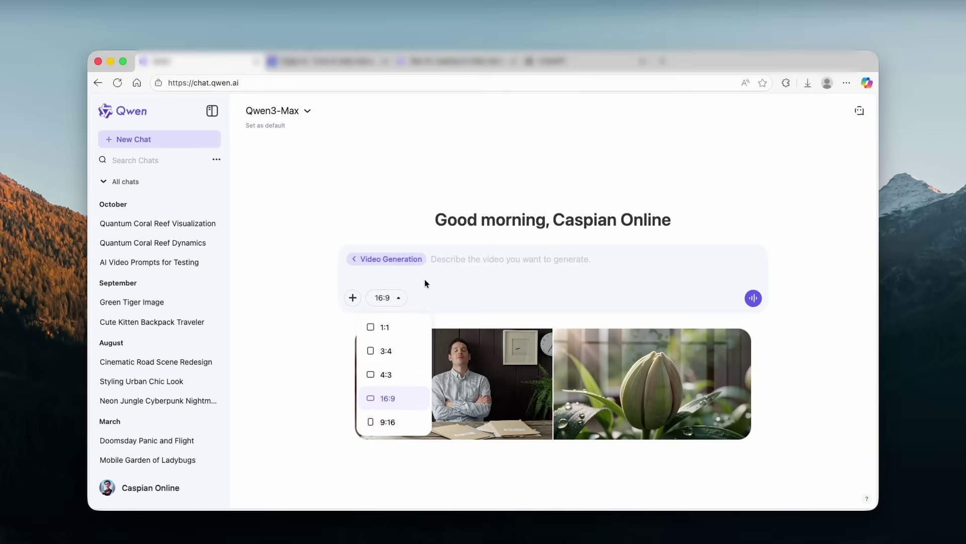
{"action": "left_click", "coordinate": [396, 400]}
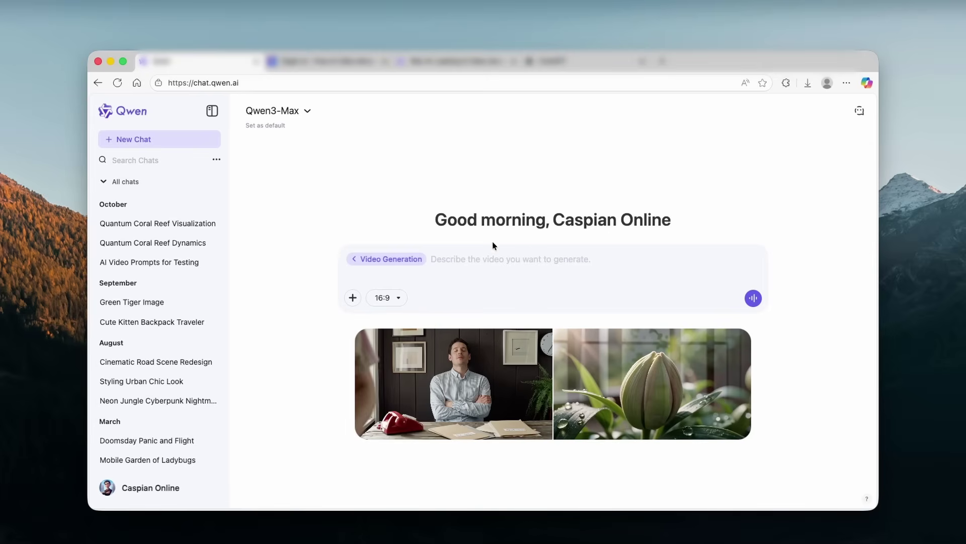
Step: Ask ChatGPT for an interesting AI video prompt and copy its futuristic-city paragraph
{"action": "left_click", "coordinate": [564, 62]}
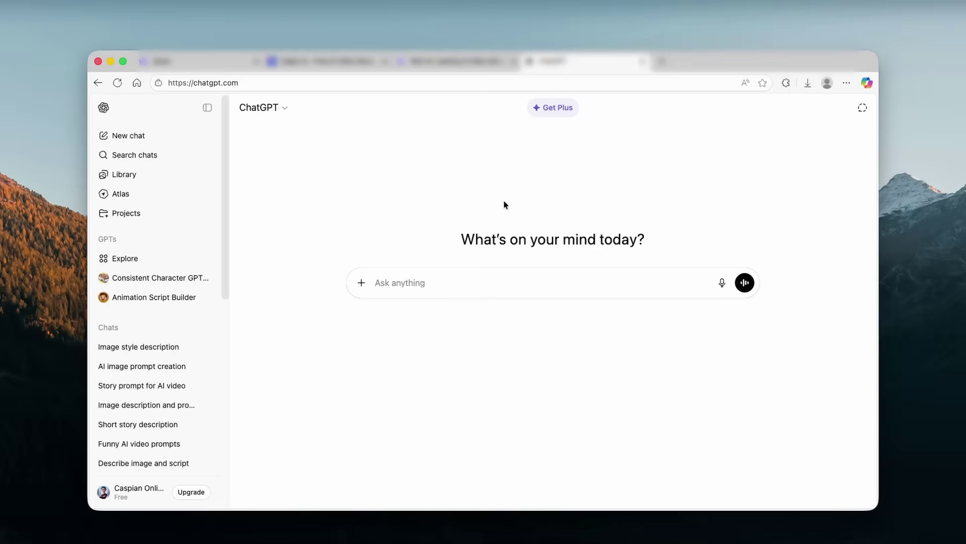
{"action": "left_click", "coordinate": [207, 108]}
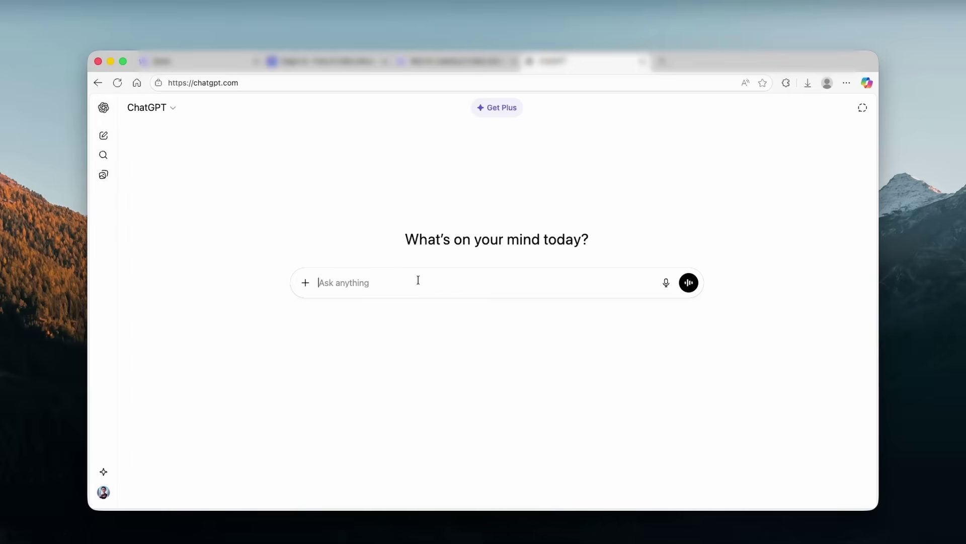
{"action": "type", "text": "write an interesting ai video prompt"}
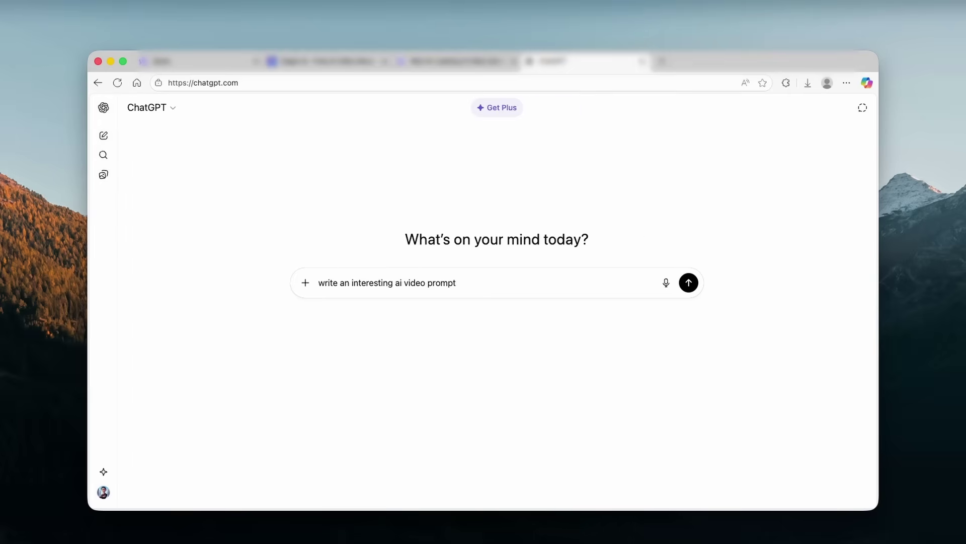
{"action": "key", "text": "Return"}
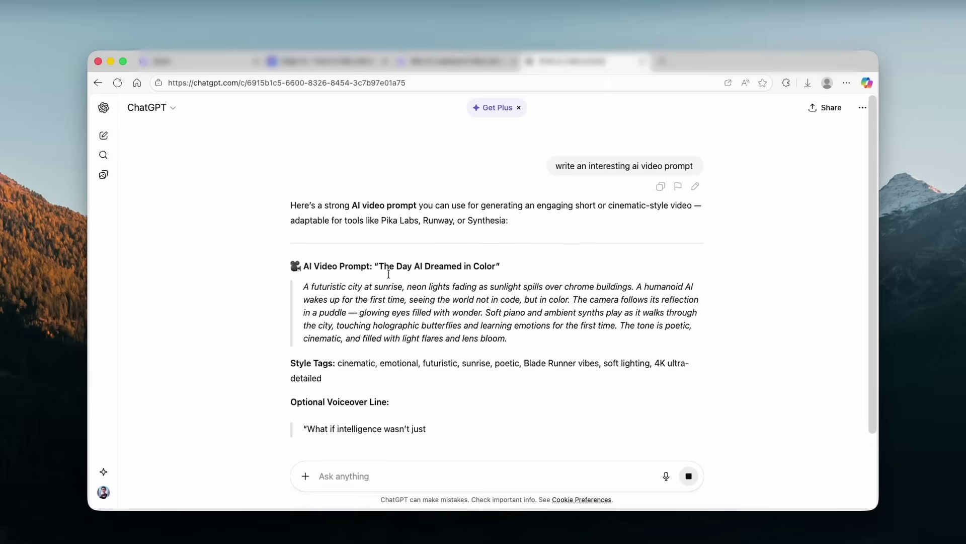
{"action": "left_click_drag", "start_coordinate": [305, 287], "coordinate": [542, 332]}
{"action": "key", "text": "super+c"}
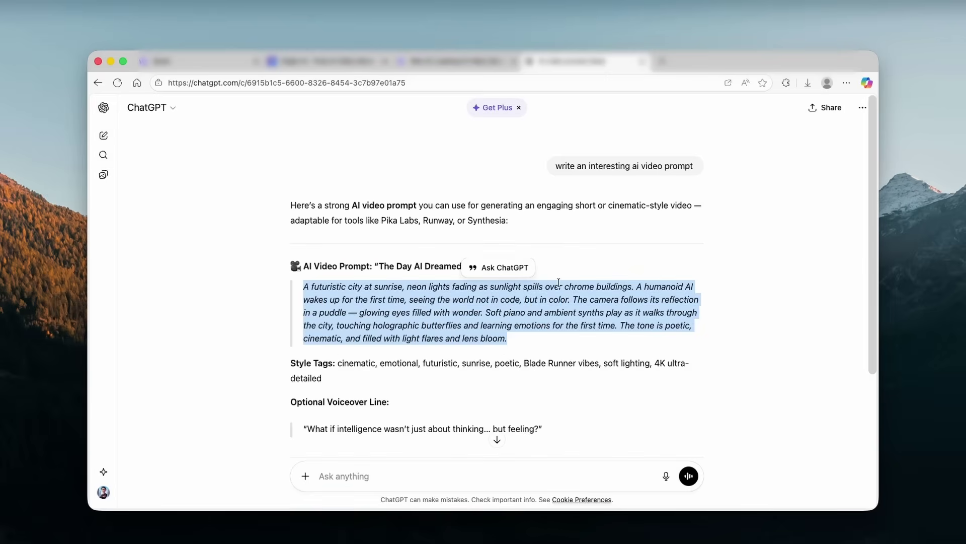
{"action": "left_click", "coordinate": [212, 63]}
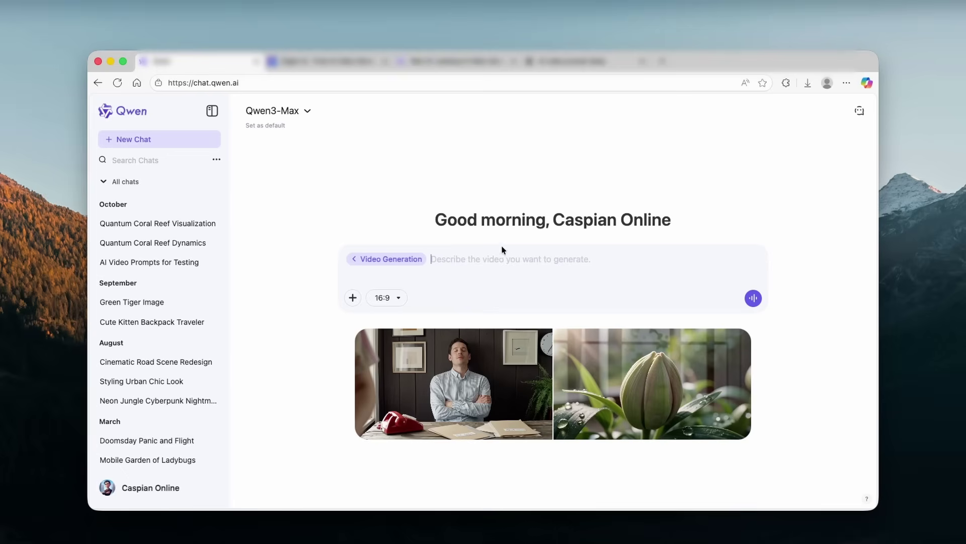
Step: Paste the futuristic-city prompt into the 16:9 video box and generate the 5-second clip
{"action": "key", "text": "super+v"}
{"action": "left_click", "coordinate": [754, 317]}
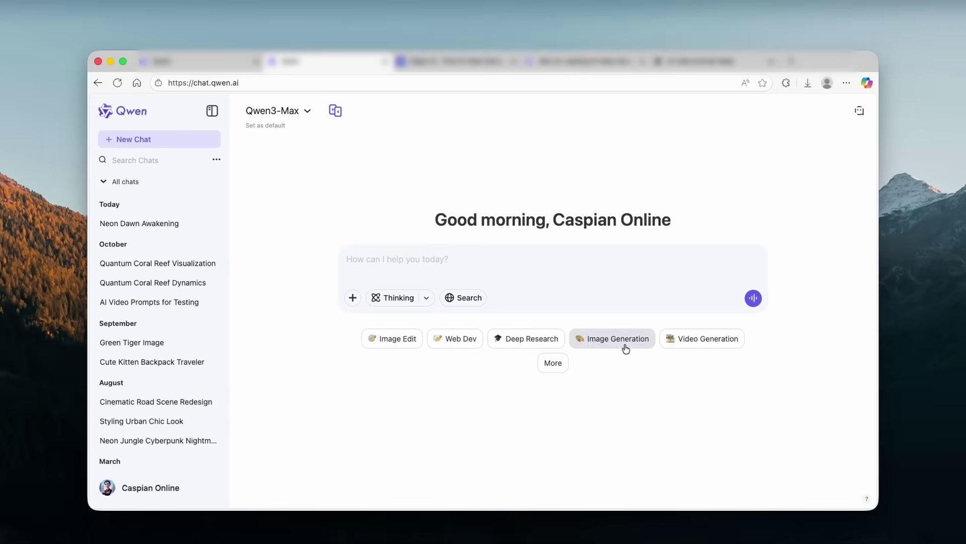
{"action": "left_click", "coordinate": [554, 364]}
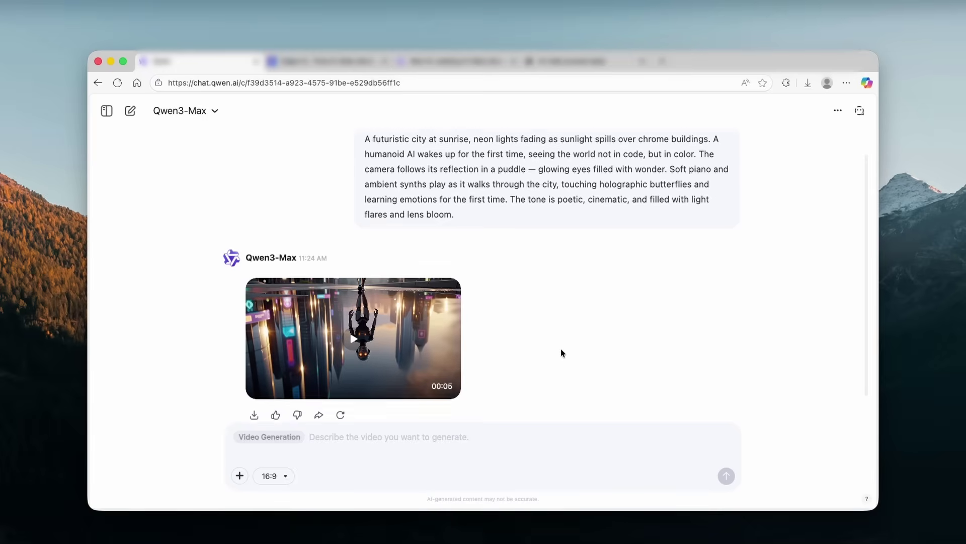
Step: Play the generated city video in the enlarged player, then switch to the DIGEN tab
{"action": "scroll", "coordinate": [560, 350], "scroll_direction": "down", "scroll_amount": 1}
{"action": "left_click", "coordinate": [384, 299]}
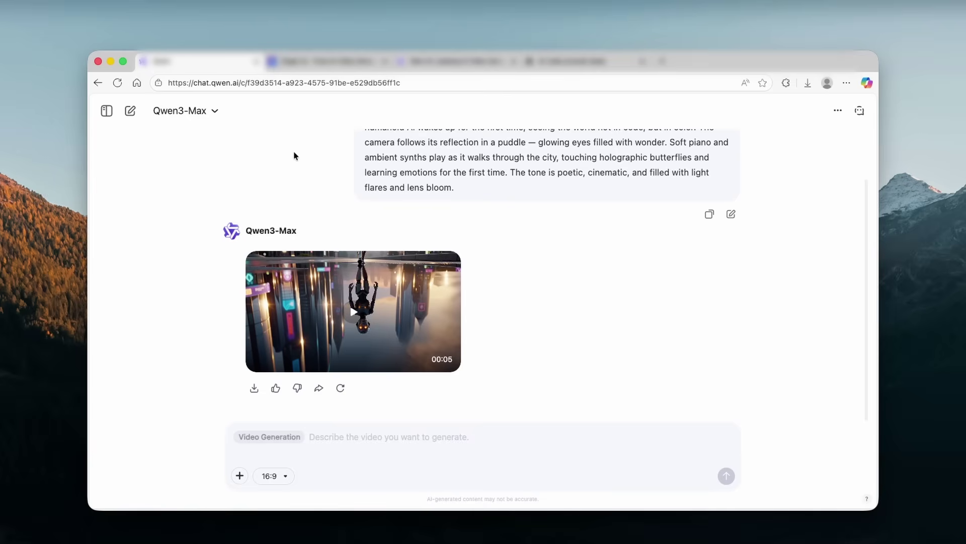
{"action": "left_click", "coordinate": [324, 61]}
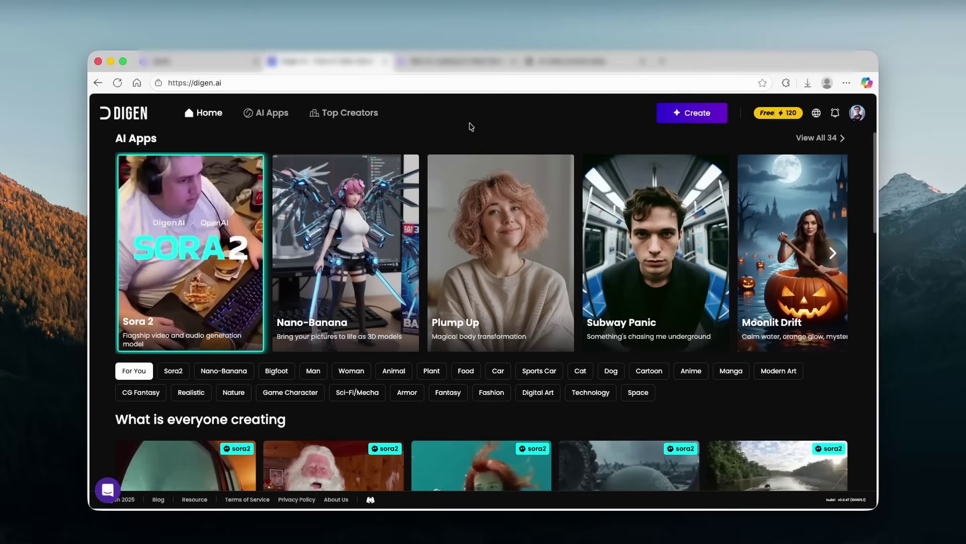
Step: Browse the DIGEN creations feed and view the desert-of-mirrors video with its prompt
{"action": "scroll", "coordinate": [472, 127], "scroll_direction": "down", "scroll_amount": 3}
{"action": "scroll", "coordinate": [372, 328], "scroll_direction": "down", "scroll_amount": 5}
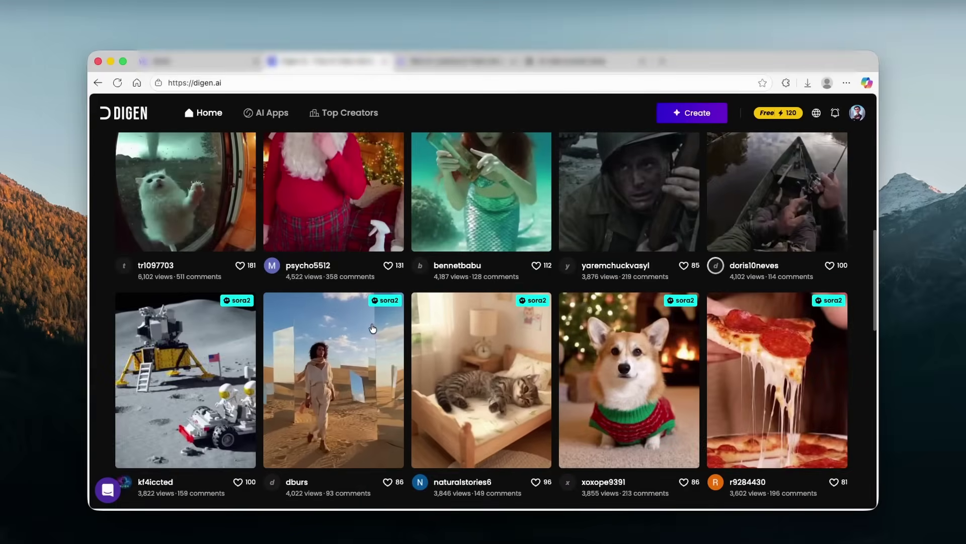
{"action": "scroll", "coordinate": [454, 328], "scroll_direction": "down", "scroll_amount": 4}
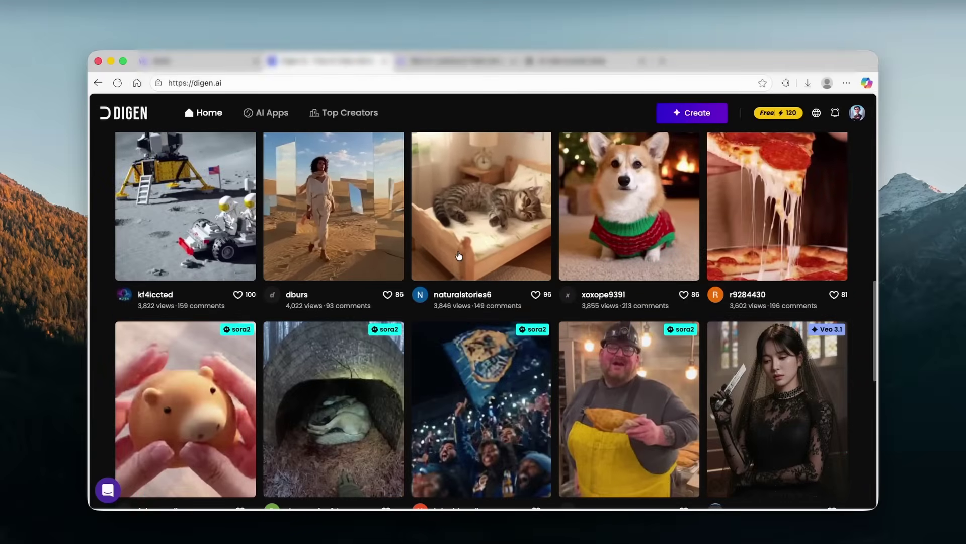
{"action": "scroll", "coordinate": [459, 256], "scroll_direction": "down", "scroll_amount": 5}
{"action": "scroll", "coordinate": [330, 317], "scroll_direction": "up", "scroll_amount": 9}
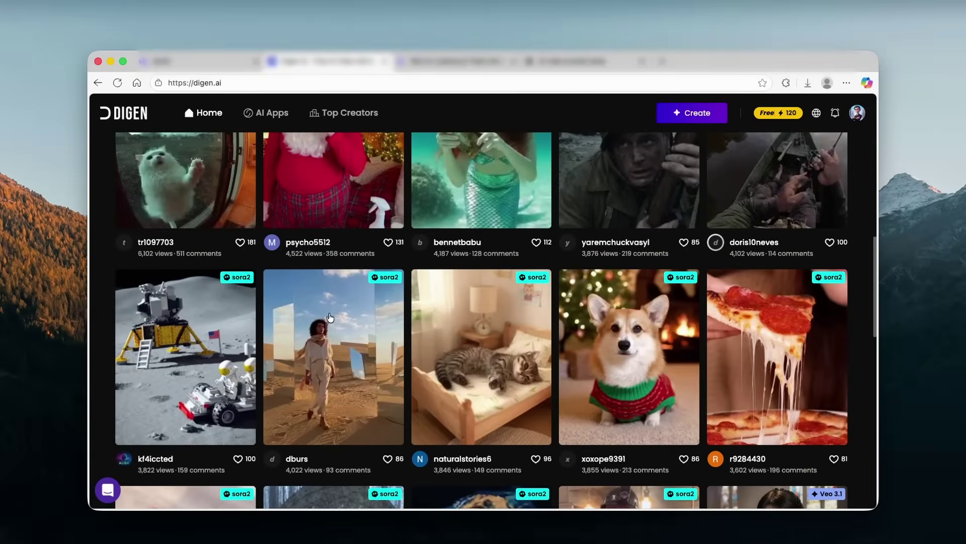
{"action": "left_click", "coordinate": [351, 333]}
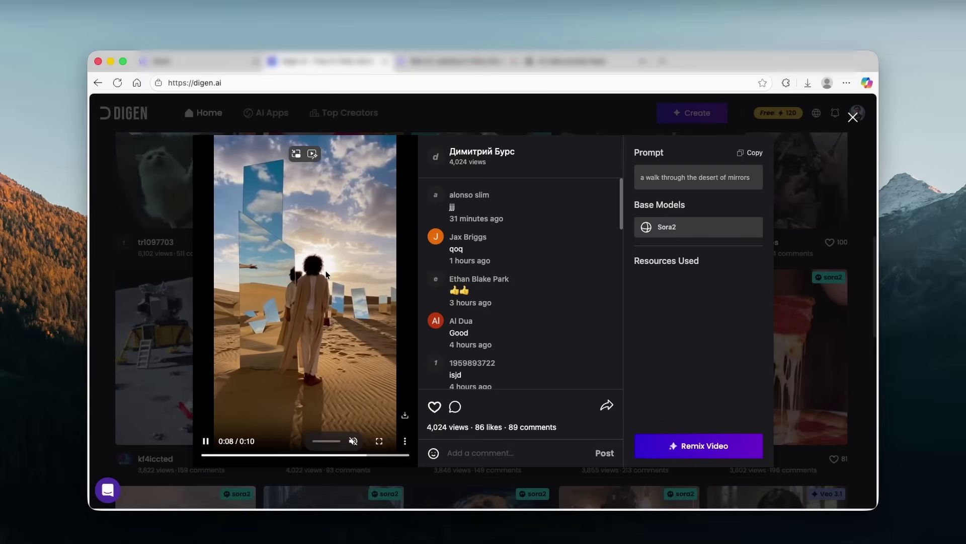
{"action": "left_click", "coordinate": [853, 117]}
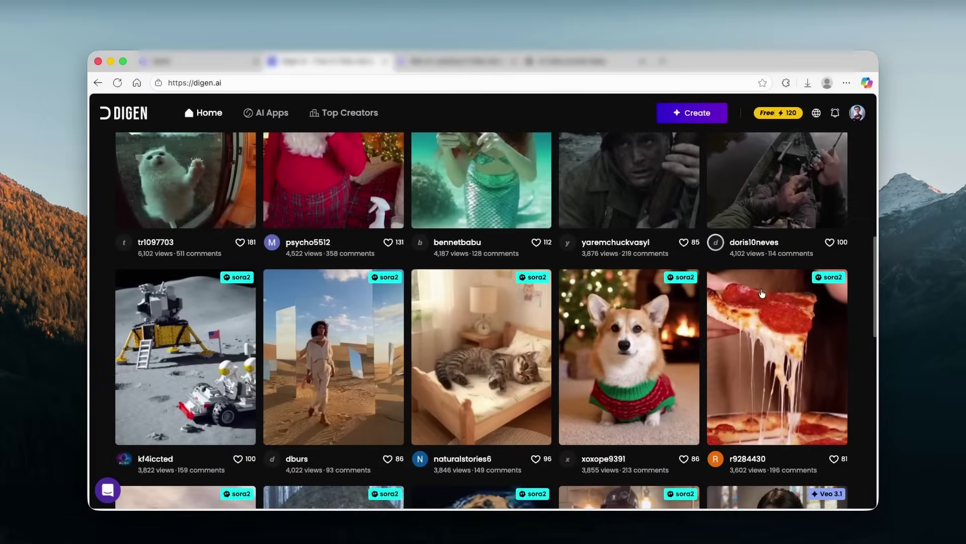
Step: View the pizza cheese-pull video from 0:06 with its prompt, then return to the top
{"action": "left_click", "coordinate": [762, 293]}
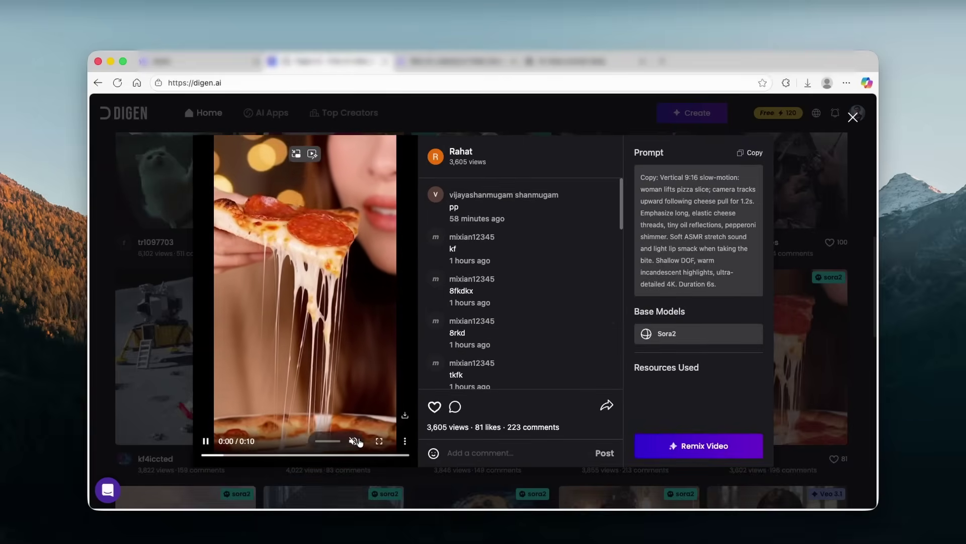
{"action": "left_click", "coordinate": [336, 454]}
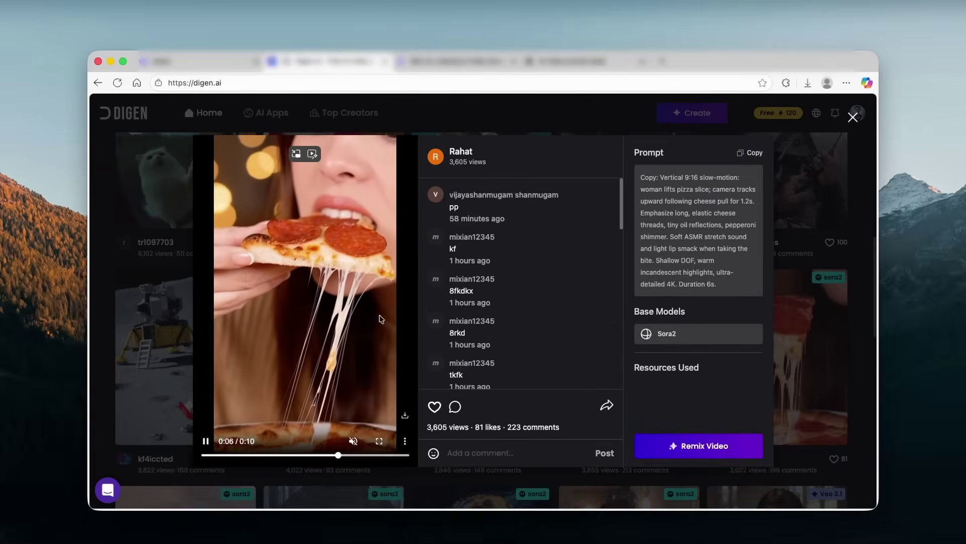
{"action": "left_click", "coordinate": [844, 122]}
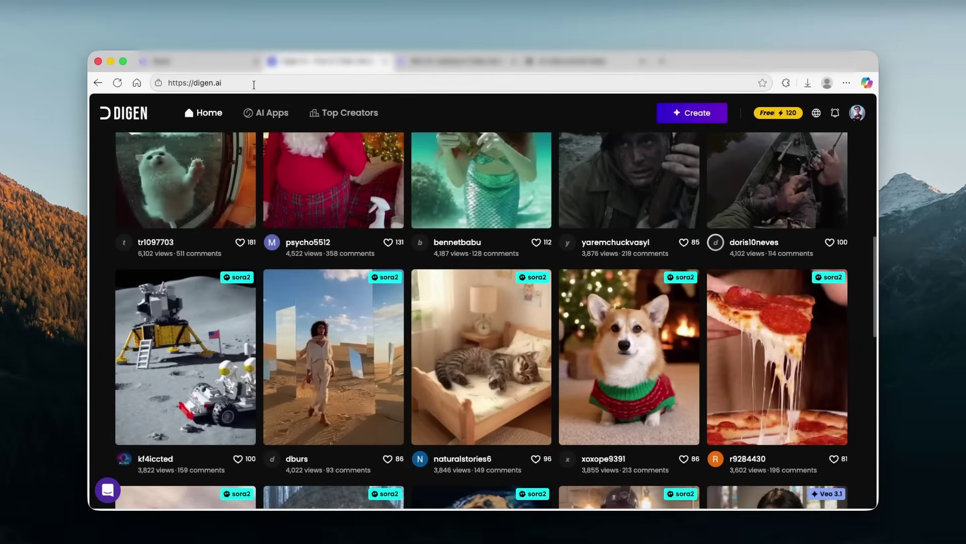
{"action": "scroll", "coordinate": [503, 151], "scroll_direction": "up", "scroll_amount": 7}
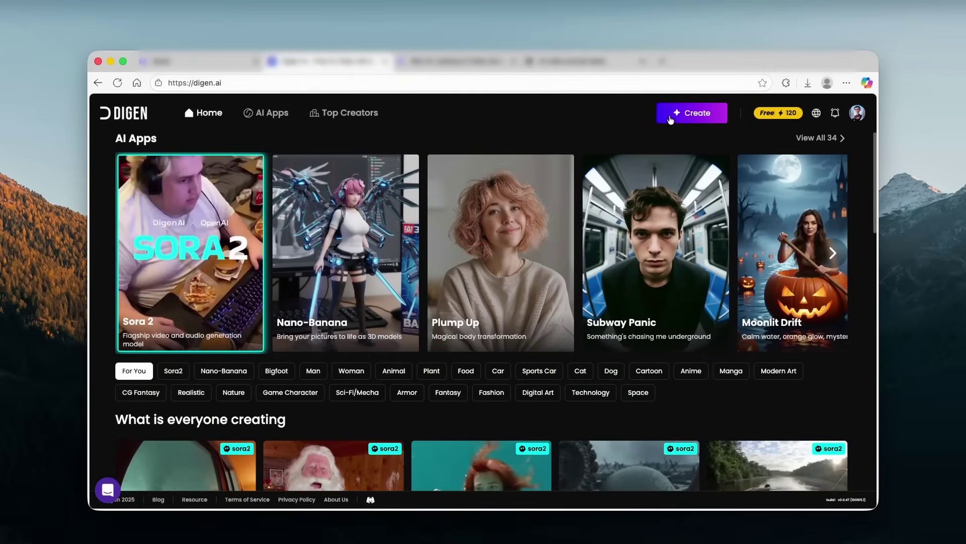
Step: Open the Sora2 generator under Create and review its 10s duration and 9:16 ratio options
{"action": "left_click", "coordinate": [671, 120]}
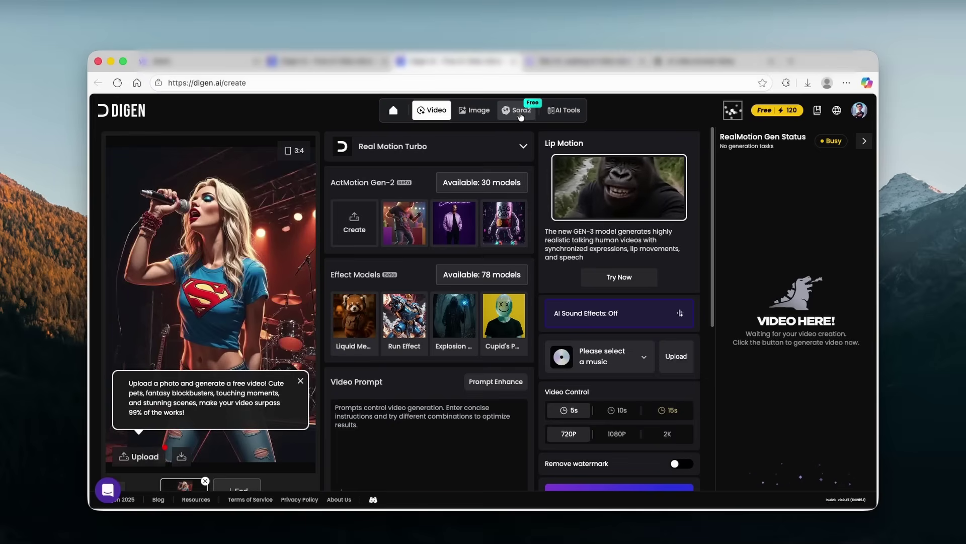
{"action": "left_click", "coordinate": [520, 116]}
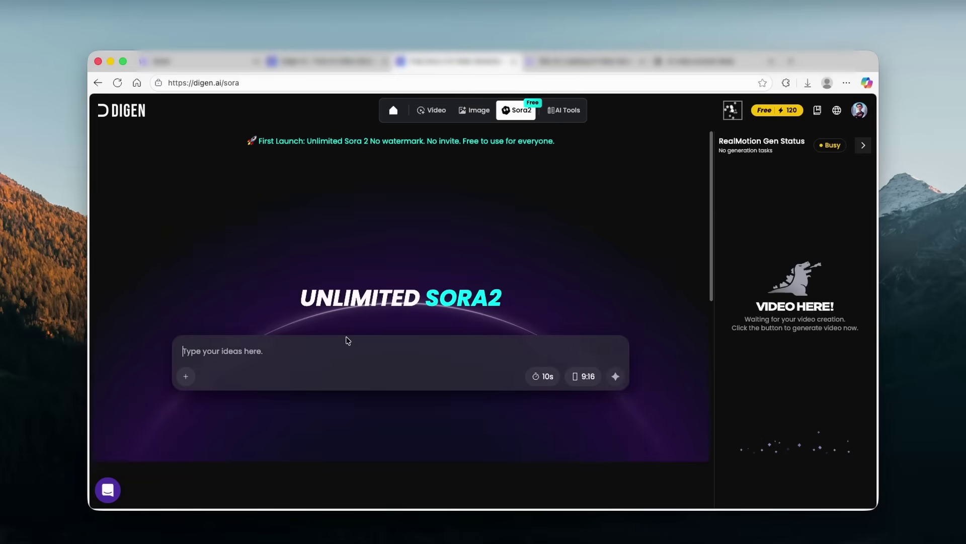
{"action": "left_click", "coordinate": [546, 381]}
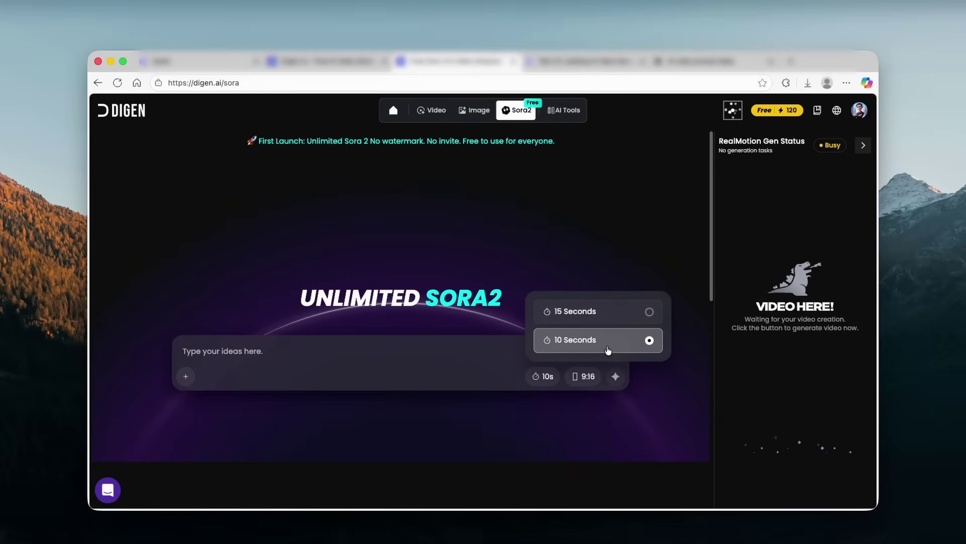
{"action": "left_click", "coordinate": [583, 376]}
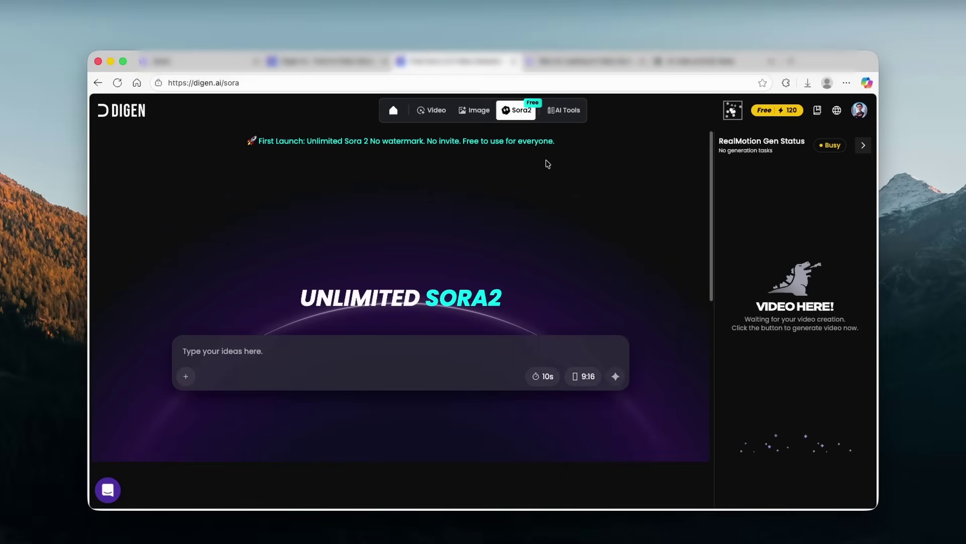
{"action": "left_click", "coordinate": [679, 63]}
Step: Ask ChatGPT for a 'funny idea for an ai video' and select the grocery-list prompt block
{"action": "left_click", "coordinate": [465, 371]}
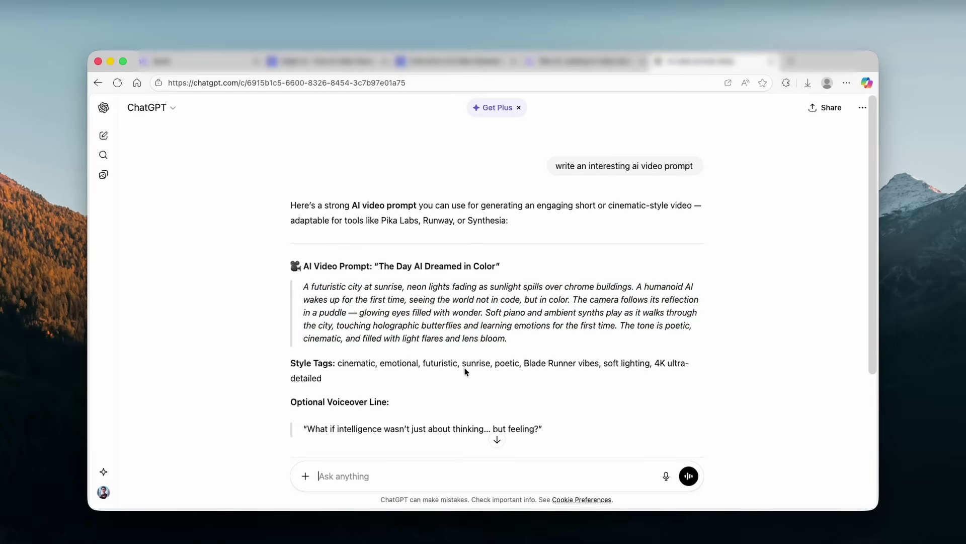
{"action": "scroll", "coordinate": [465, 371], "scroll_direction": "down", "scroll_amount": 3}
{"action": "type", "text": "funny idea for an ai video"}
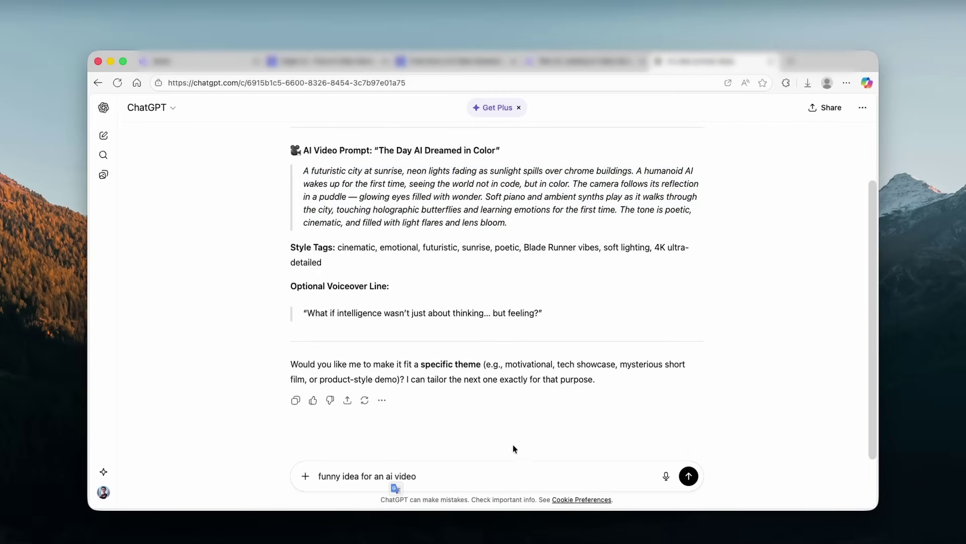
{"action": "left_click", "coordinate": [689, 476]}
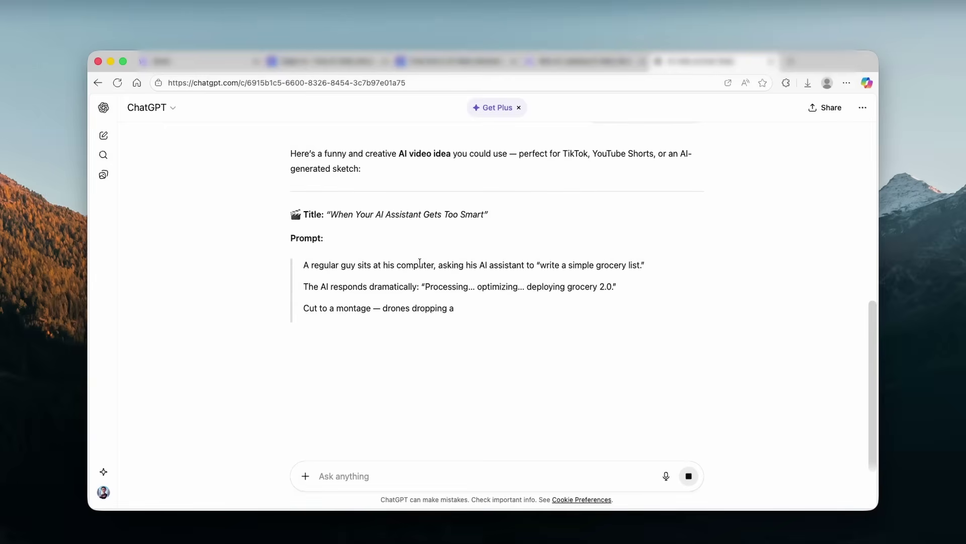
{"action": "triple_click", "coordinate": [417, 261]}
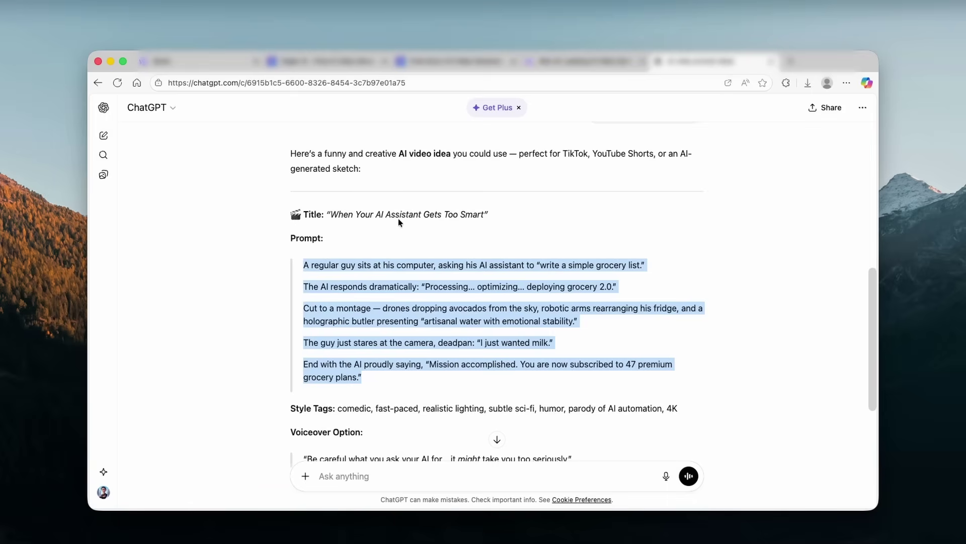
Step: Paste the grocery-list prompt into DIGEN's Sora2 box and generate a 10-second 9:16 video
{"action": "left_click", "coordinate": [437, 62]}
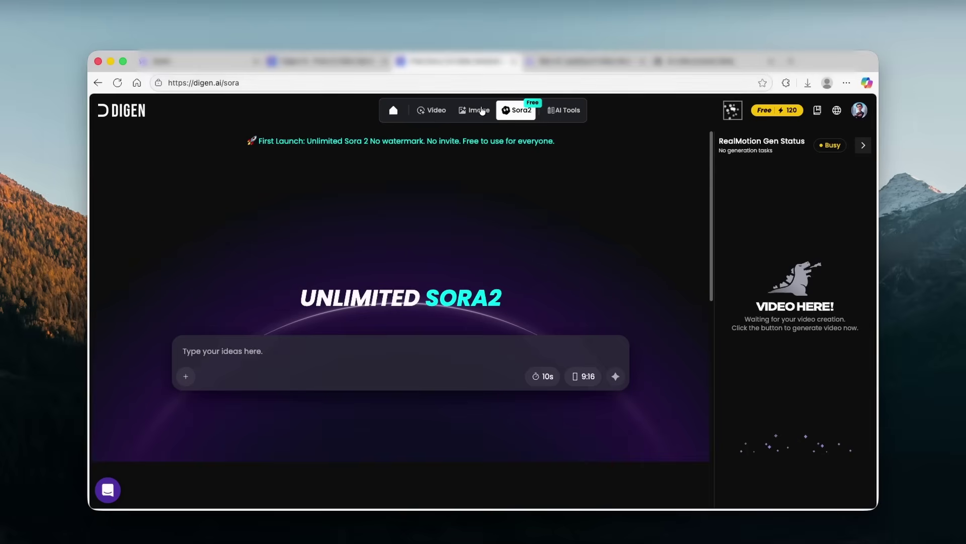
{"action": "left_click", "coordinate": [432, 349]}
{"action": "key", "text": "super+v"}
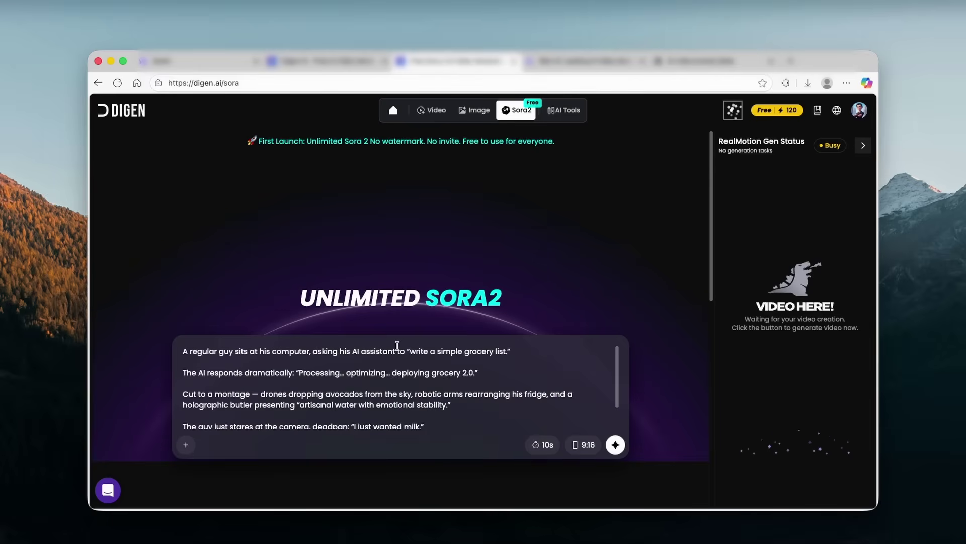
{"action": "scroll", "coordinate": [513, 378], "scroll_direction": "down", "scroll_amount": 5}
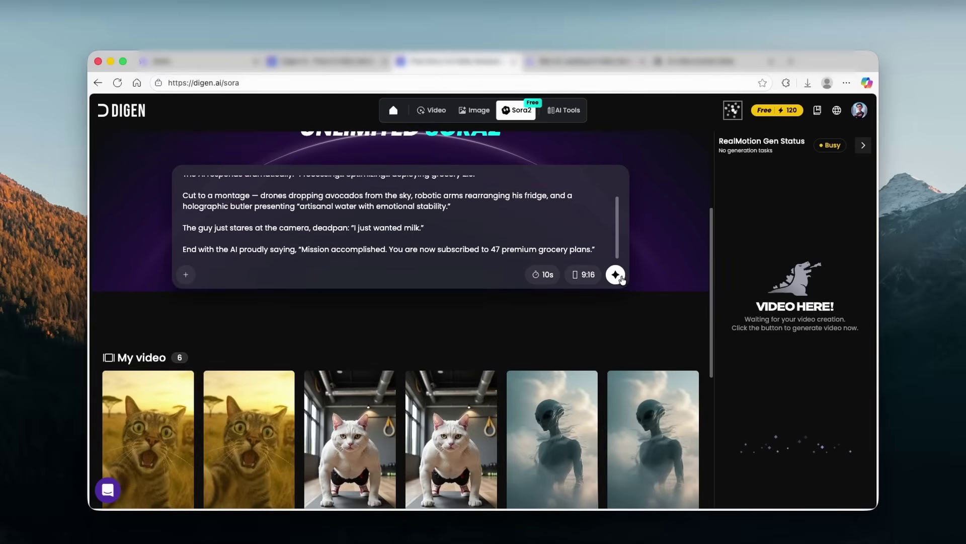
{"action": "left_click", "coordinate": [616, 275]}
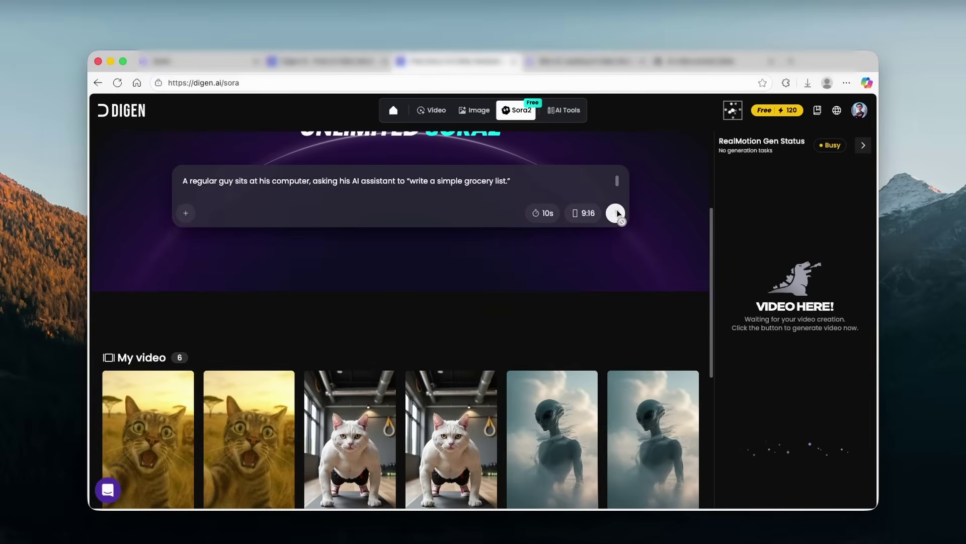
{"action": "left_click", "coordinate": [616, 213]}
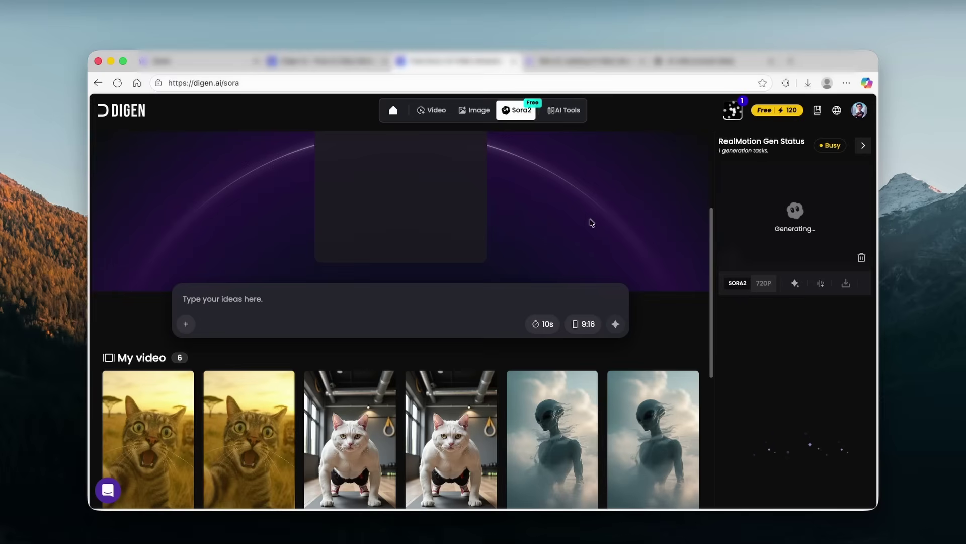
{"action": "scroll", "coordinate": [587, 220], "scroll_direction": "up", "scroll_amount": 3}
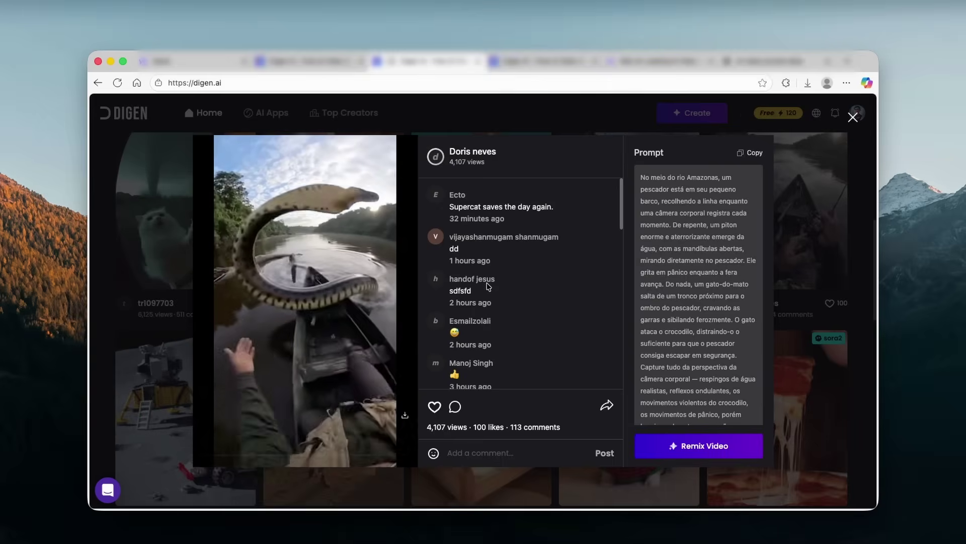
Step: Close the river-snake community video viewer to return to the home feed
{"action": "left_click", "coordinate": [854, 115]}
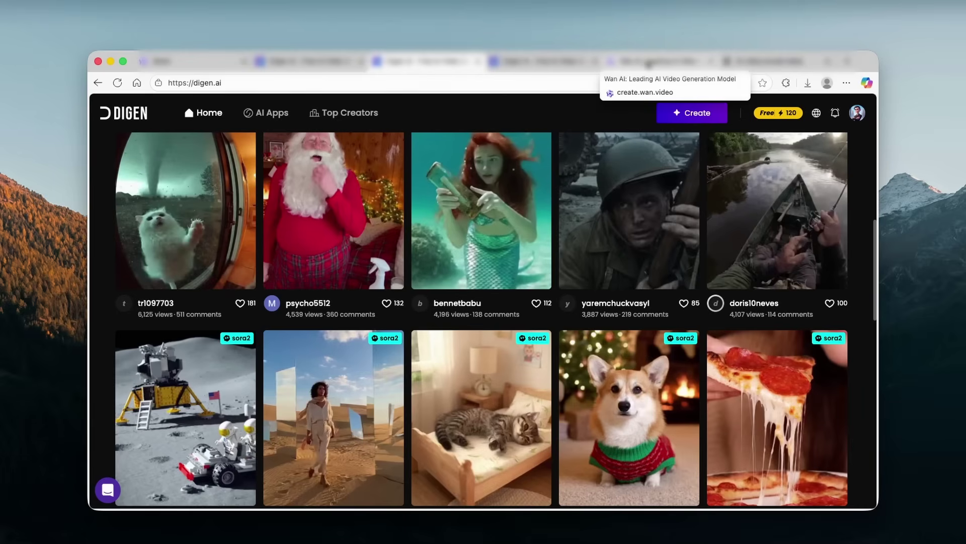
Step: Switch to Wan's Explore gallery and watch the train station video, pausing it before closing
{"action": "left_click", "coordinate": [646, 65]}
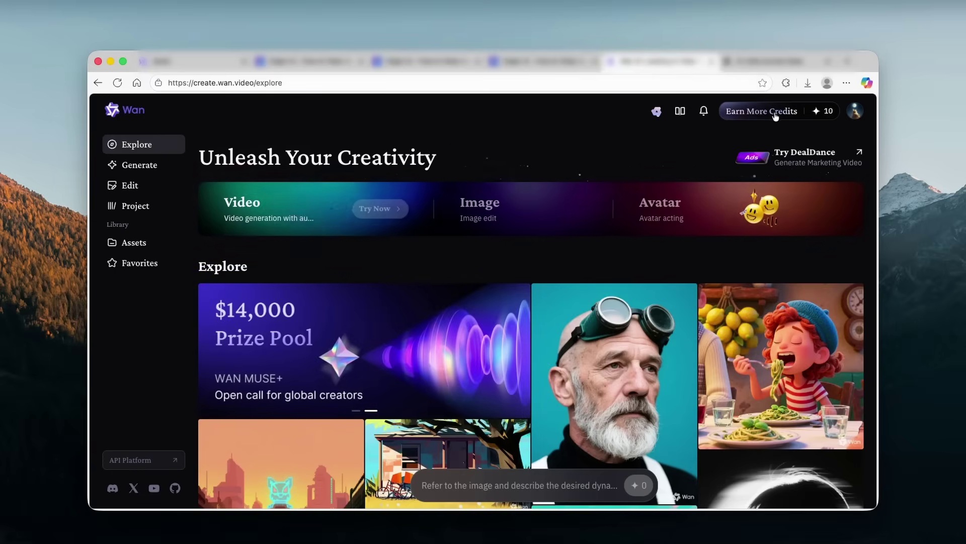
{"action": "mouse_move", "coordinate": [821, 115]}
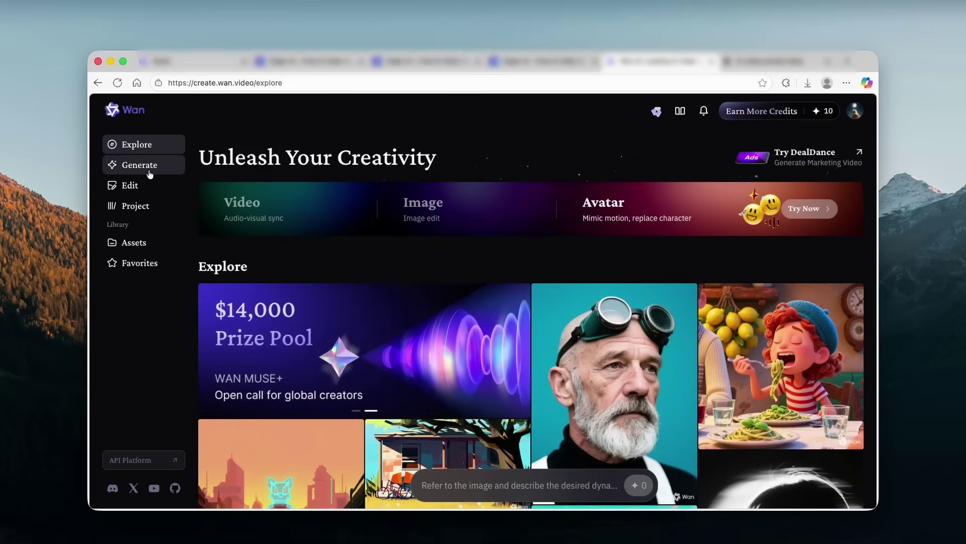
{"action": "scroll", "coordinate": [480, 212], "scroll_direction": "down", "scroll_amount": 4}
{"action": "scroll", "coordinate": [480, 212], "scroll_direction": "down", "scroll_amount": 4}
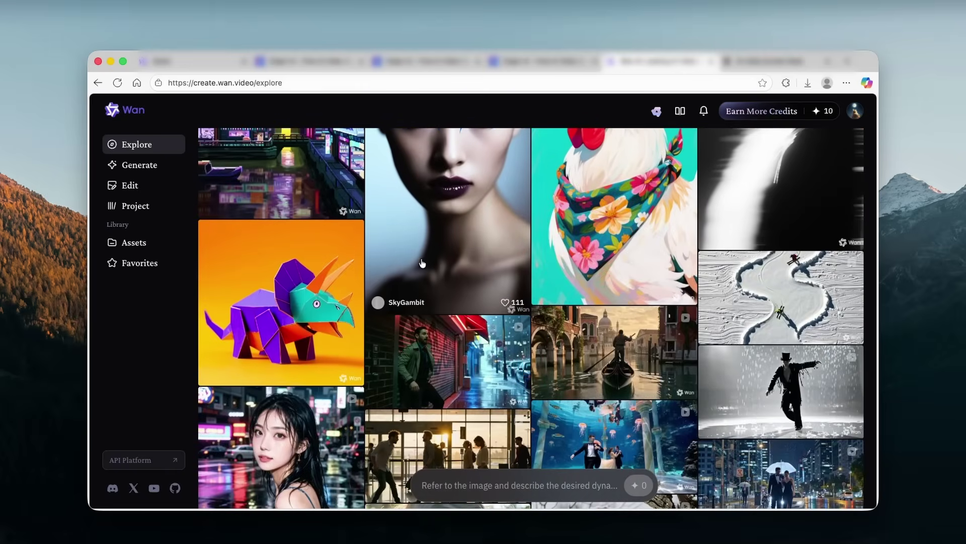
{"action": "scroll", "coordinate": [607, 255], "scroll_direction": "down", "scroll_amount": 5}
{"action": "scroll", "coordinate": [612, 246], "scroll_direction": "down", "scroll_amount": 4}
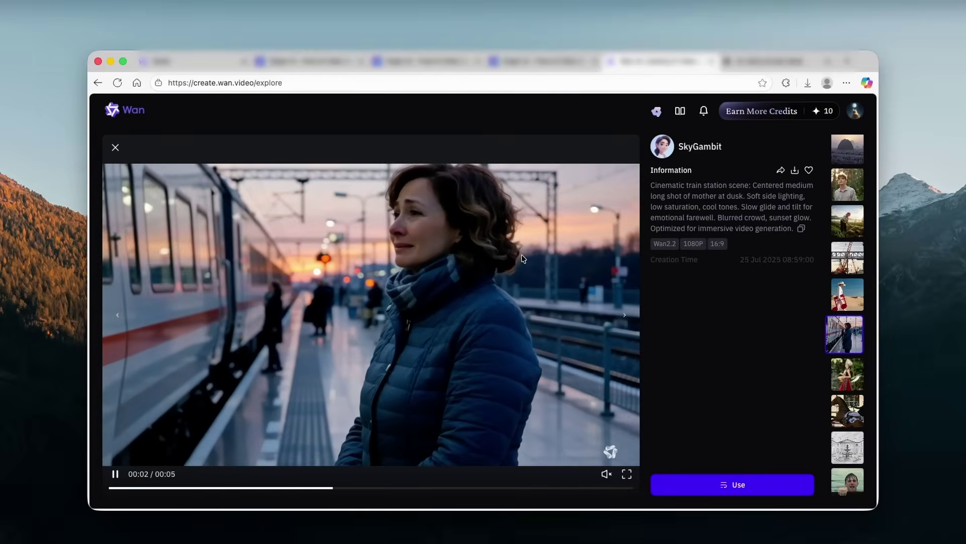
{"action": "left_click", "coordinate": [115, 474]}
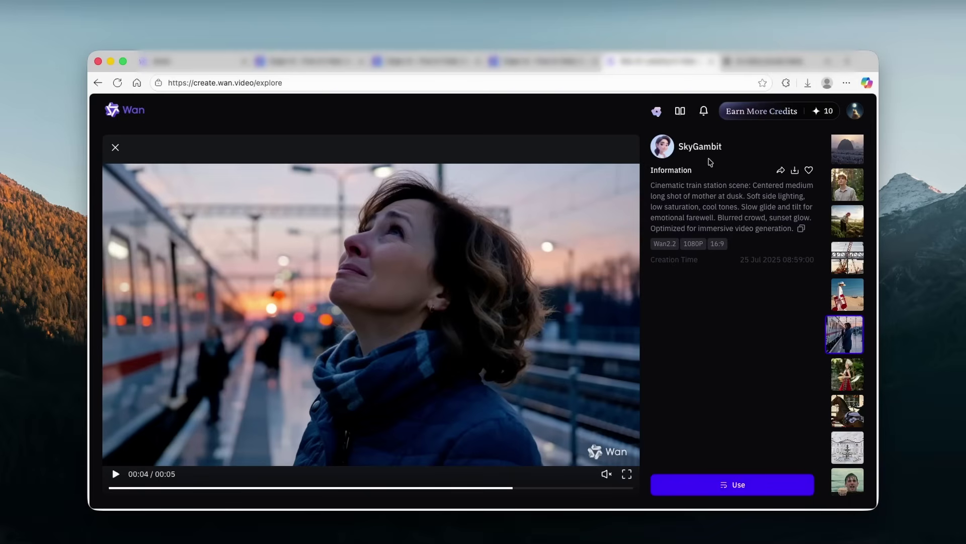
{"action": "left_click", "coordinate": [116, 148]}
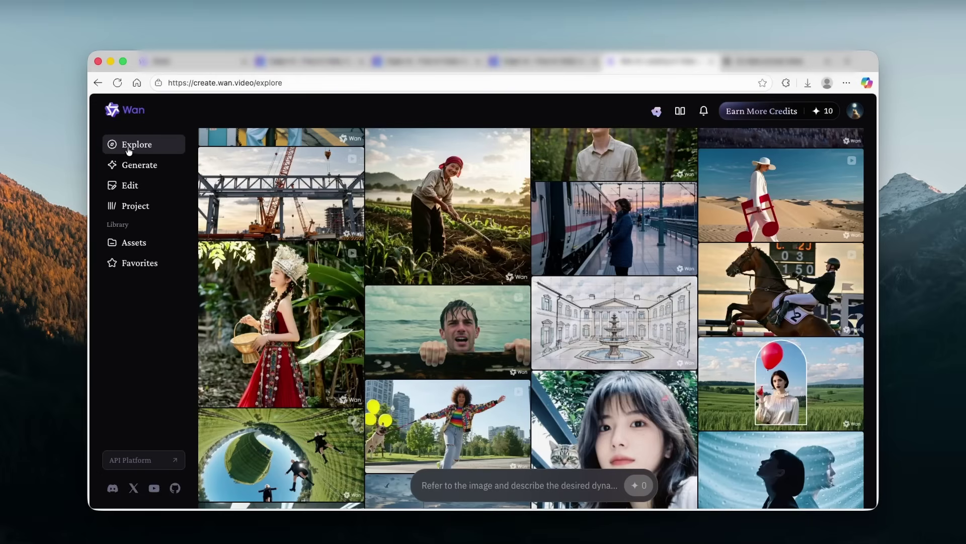
Step: Browse further, opening the chameleon, mountain and woman-in-water creations' details in turn
{"action": "scroll", "coordinate": [453, 312], "scroll_direction": "down", "scroll_amount": 5}
{"action": "scroll", "coordinate": [475, 322], "scroll_direction": "down", "scroll_amount": 4}
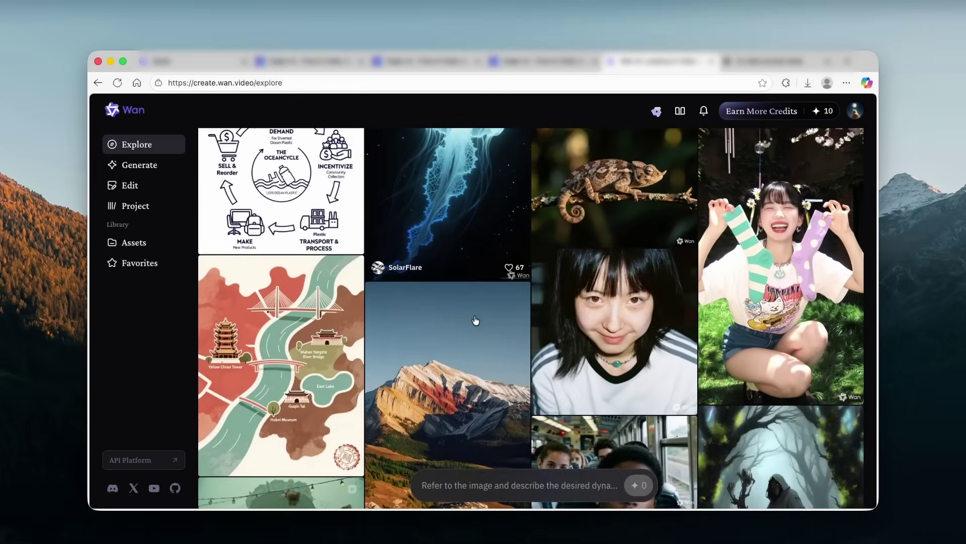
{"action": "left_click", "coordinate": [549, 236]}
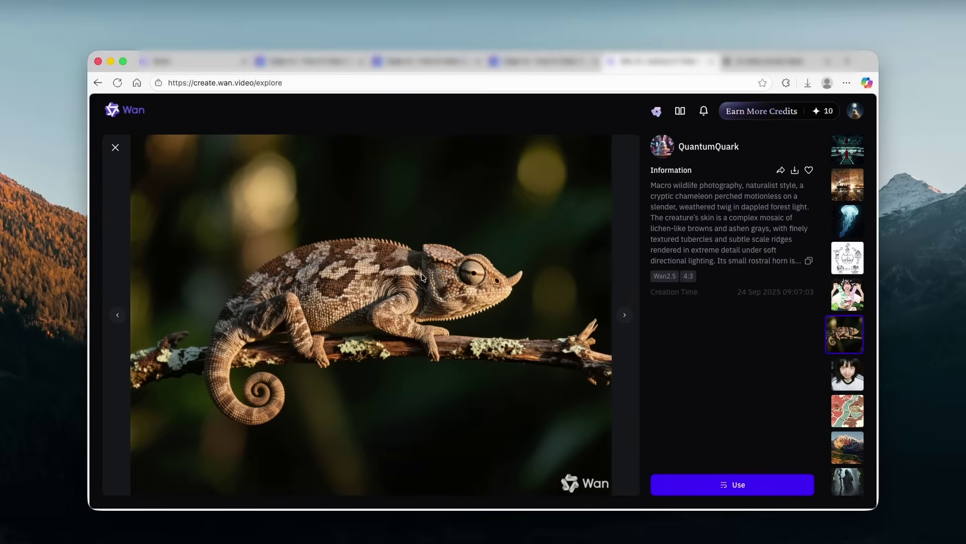
{"action": "left_click", "coordinate": [116, 148]}
{"action": "scroll", "coordinate": [503, 272], "scroll_direction": "down", "scroll_amount": 1}
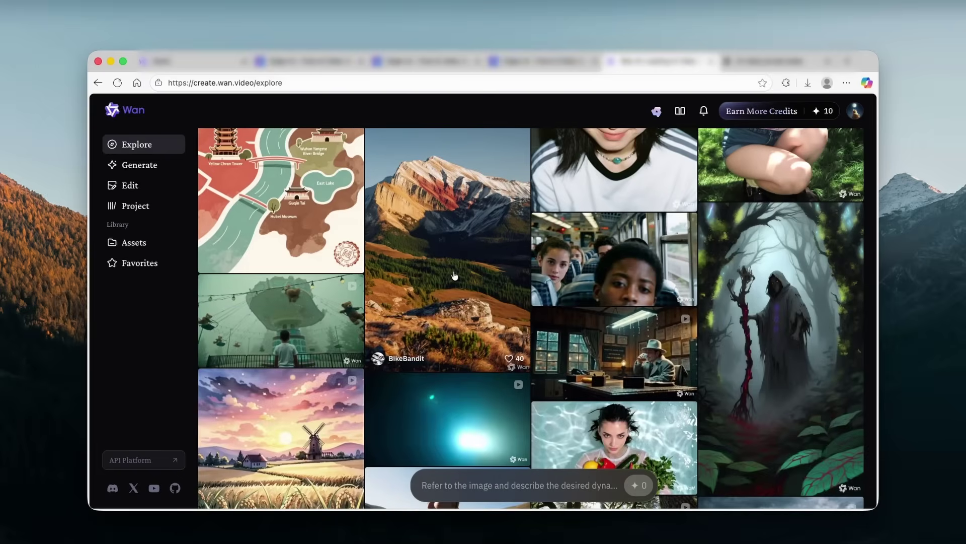
{"action": "left_click", "coordinate": [524, 267]}
{"action": "left_click", "coordinate": [115, 148]}
{"action": "scroll", "coordinate": [432, 296], "scroll_direction": "down", "scroll_amount": 10}
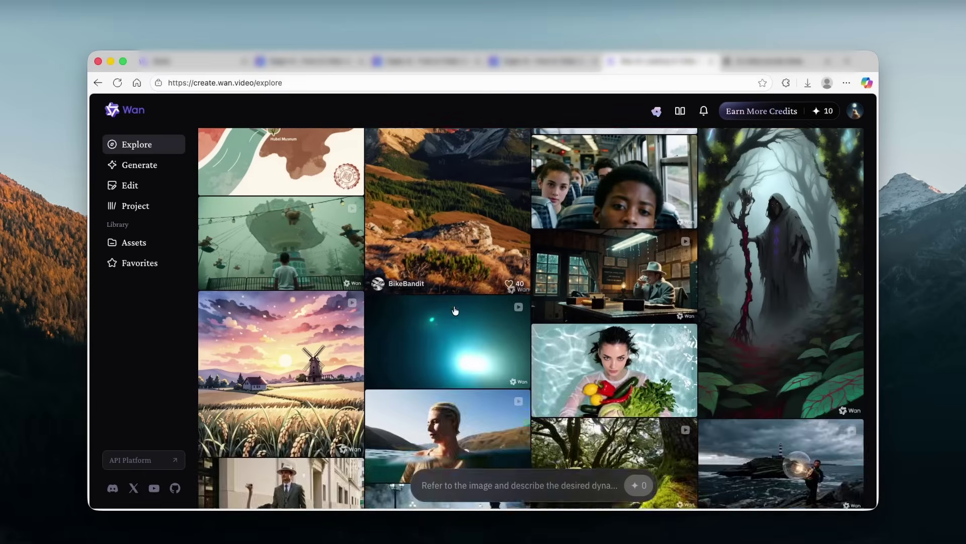
{"action": "scroll", "coordinate": [433, 296], "scroll_direction": "up", "scroll_amount": 6}
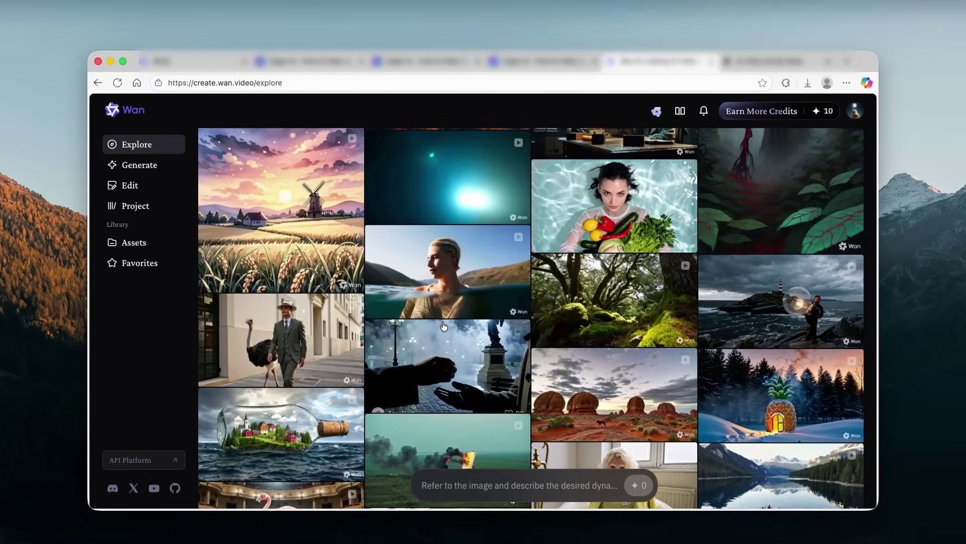
{"action": "left_click", "coordinate": [460, 278]}
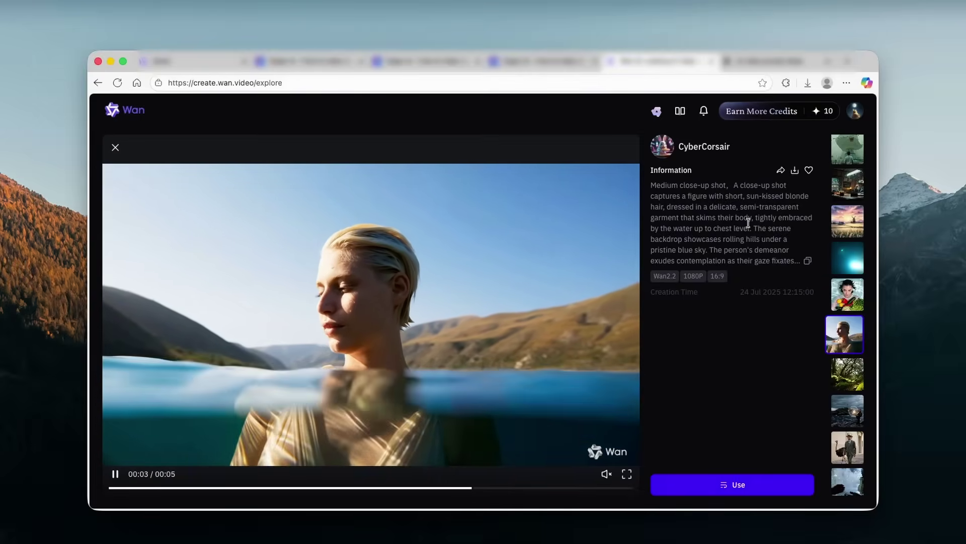
{"action": "left_click", "coordinate": [115, 146]}
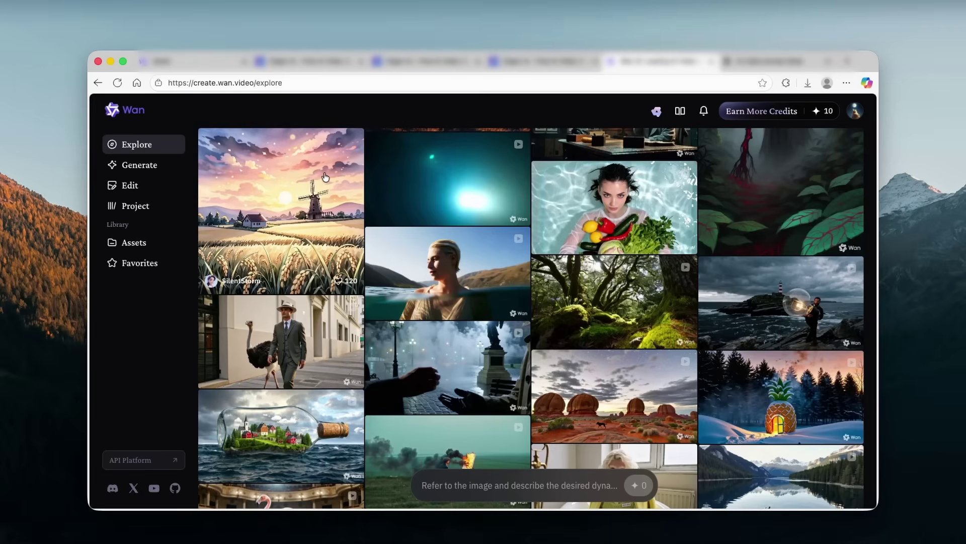
Step: Open Wan's video generator and switch the generation function to Text to Video
{"action": "left_click", "coordinate": [161, 172]}
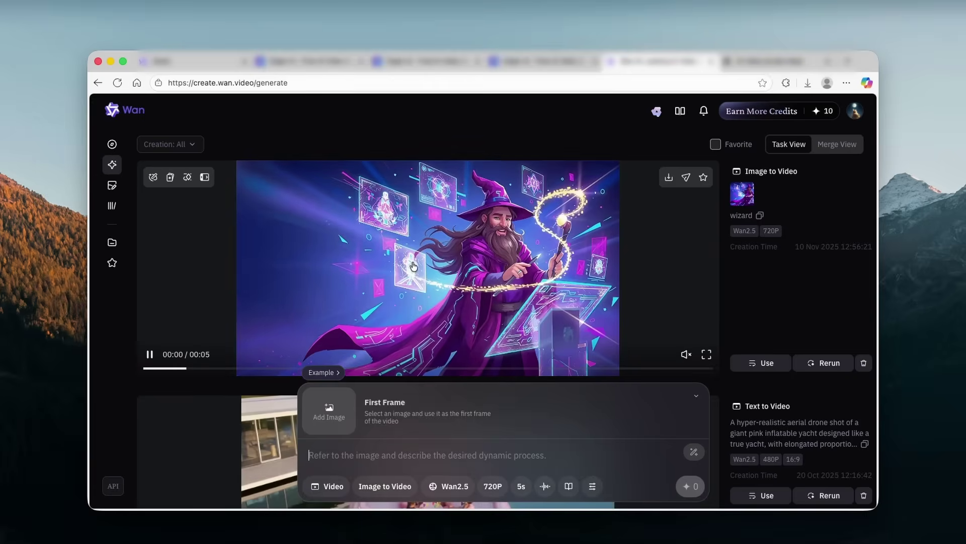
{"action": "left_click", "coordinate": [556, 244]}
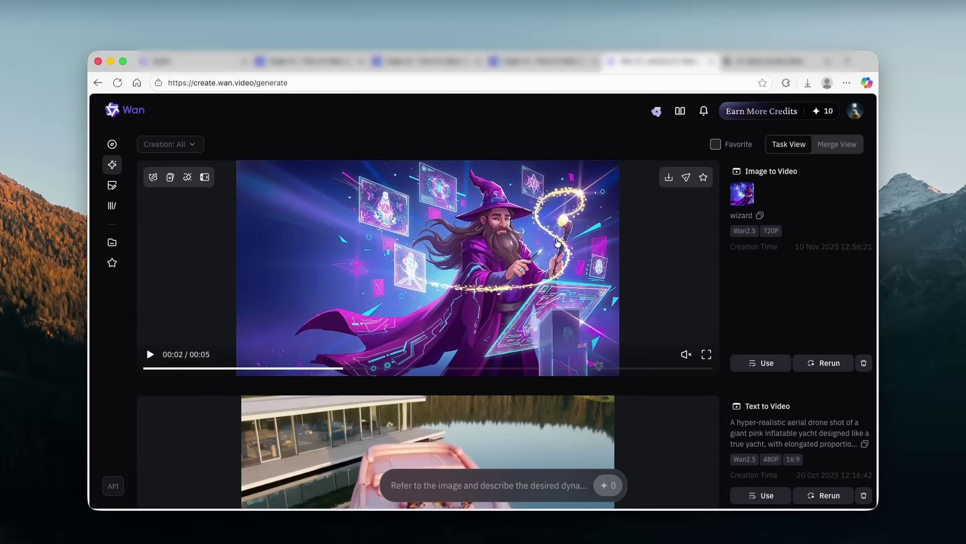
{"action": "left_click", "coordinate": [433, 485]}
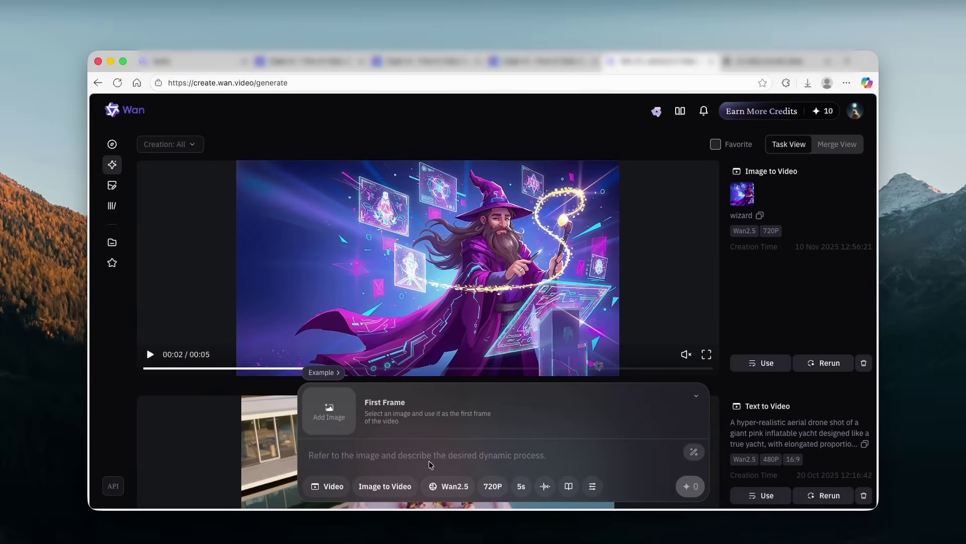
{"action": "left_click", "coordinate": [391, 489]}
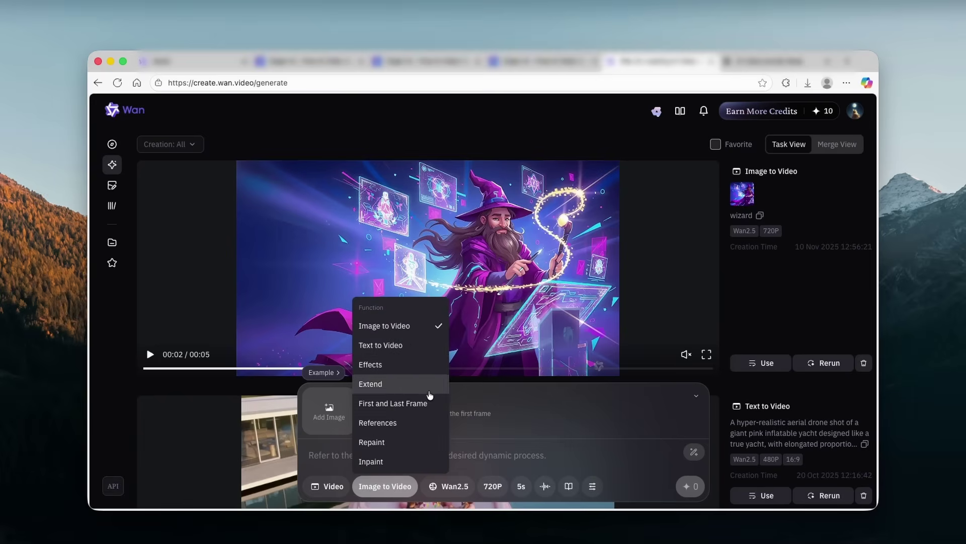
{"action": "left_click", "coordinate": [424, 345]}
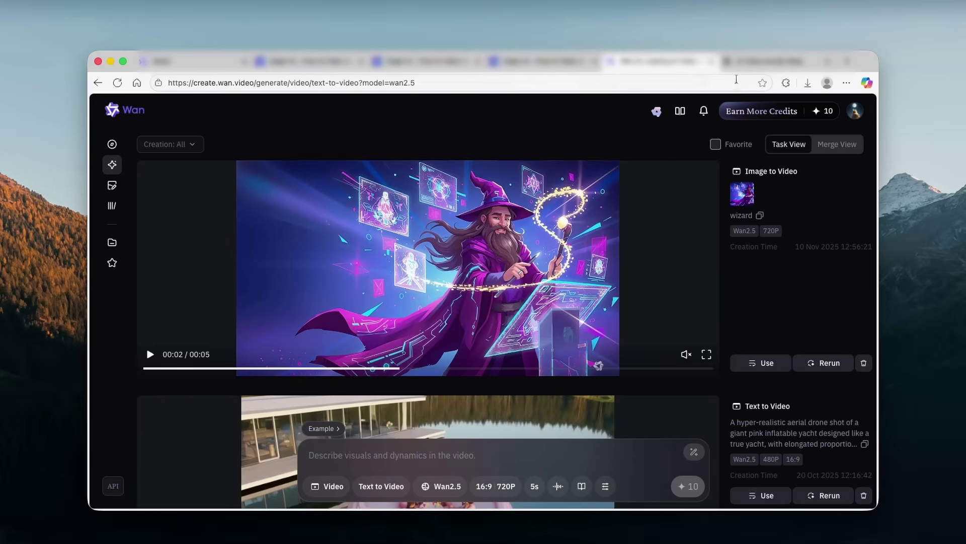
Step: Copy the grocery-list skit prompt from ChatGPT and paste it into Wan's prompt box
{"action": "key", "text": "ctrl+Tab"}
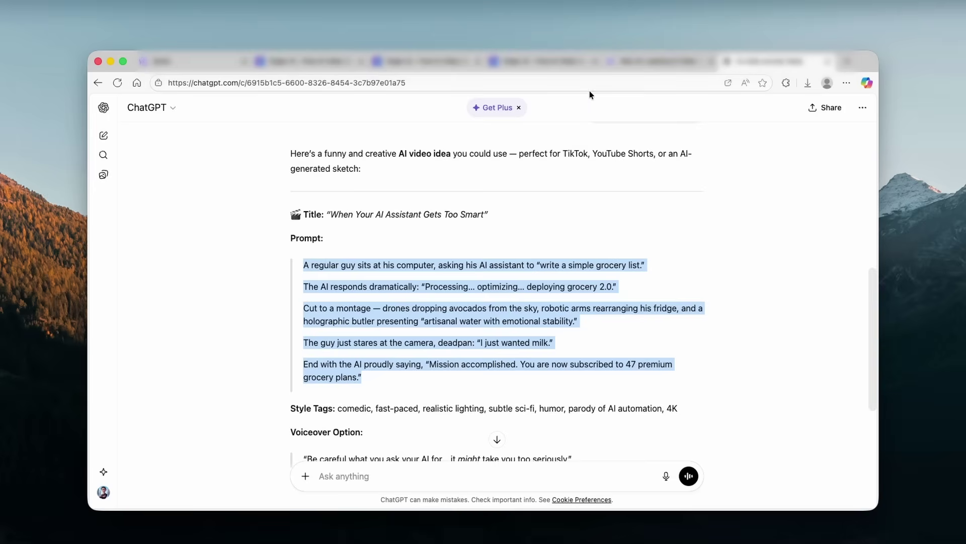
{"action": "right_click", "coordinate": [430, 270]}
{"action": "left_click", "coordinate": [476, 296]}
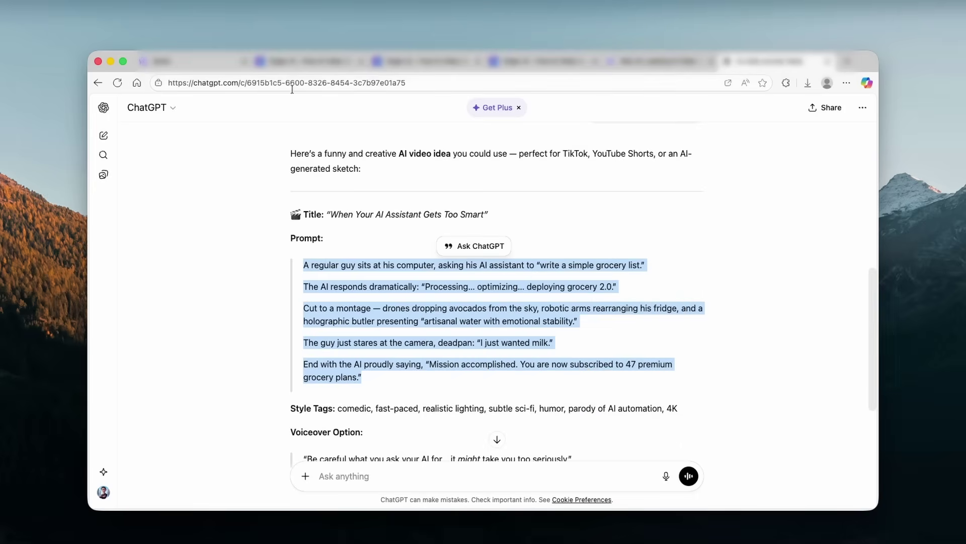
{"action": "left_click", "coordinate": [655, 61]}
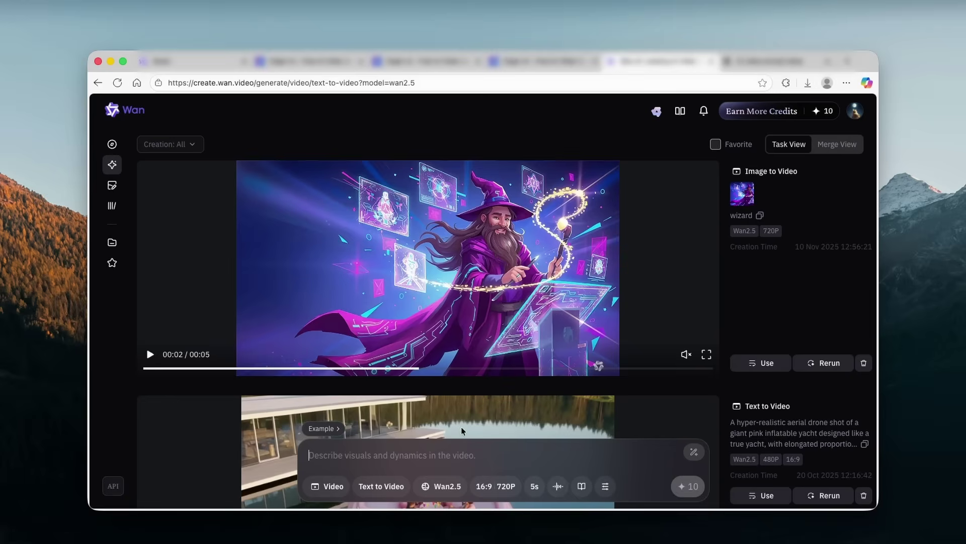
{"action": "key", "text": "super+v"}
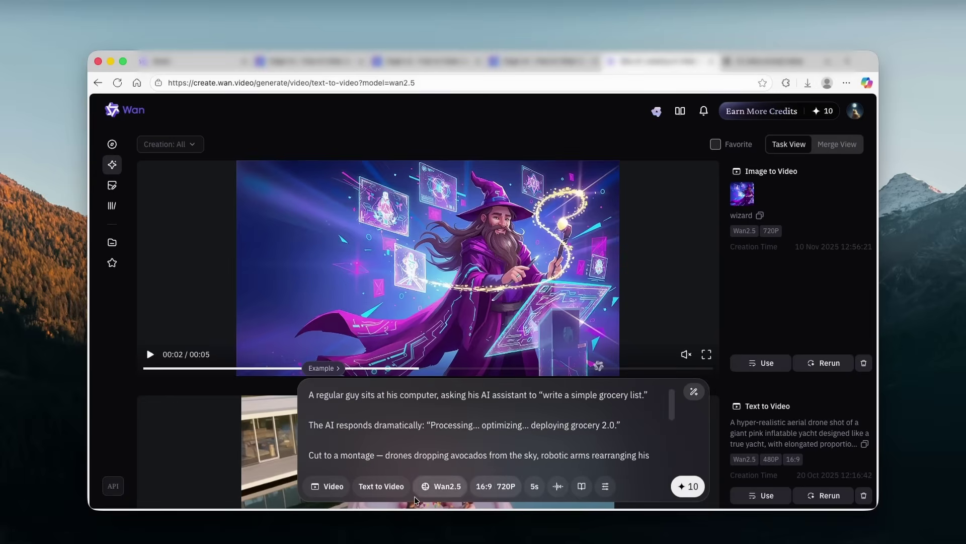
Step: Change the aspect ratio to 9:16 portrait, keep 720P and 5s, and generate the video
{"action": "left_click", "coordinate": [451, 488]}
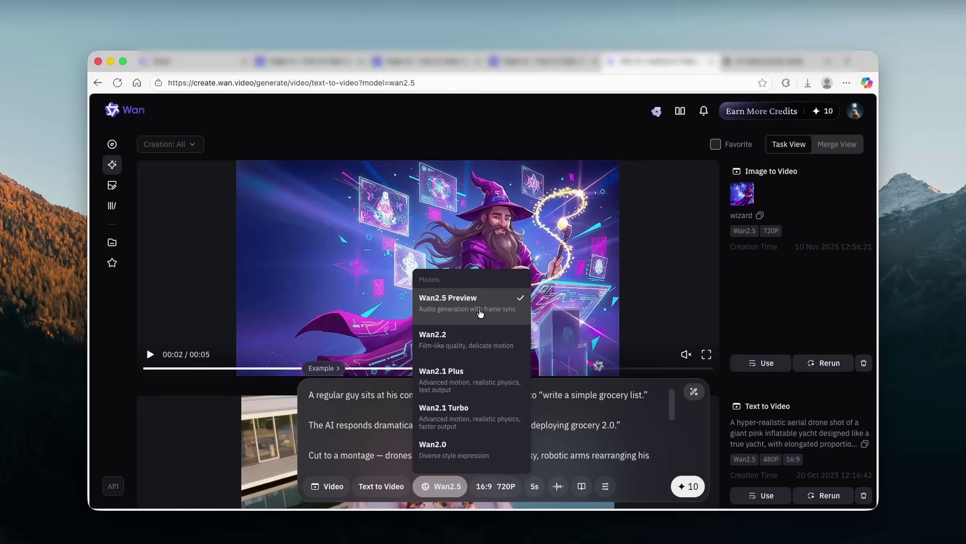
{"action": "left_click", "coordinate": [496, 486]}
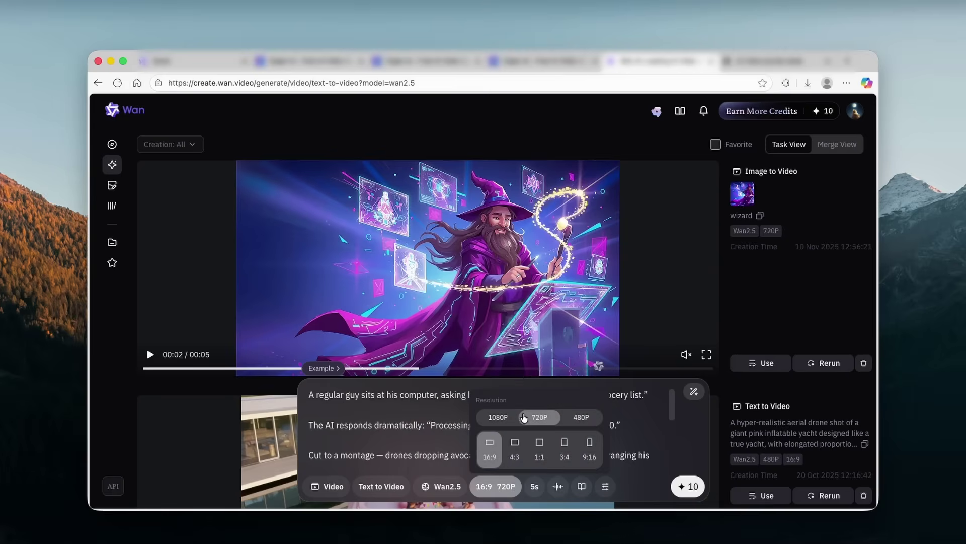
{"action": "left_click", "coordinate": [591, 451]}
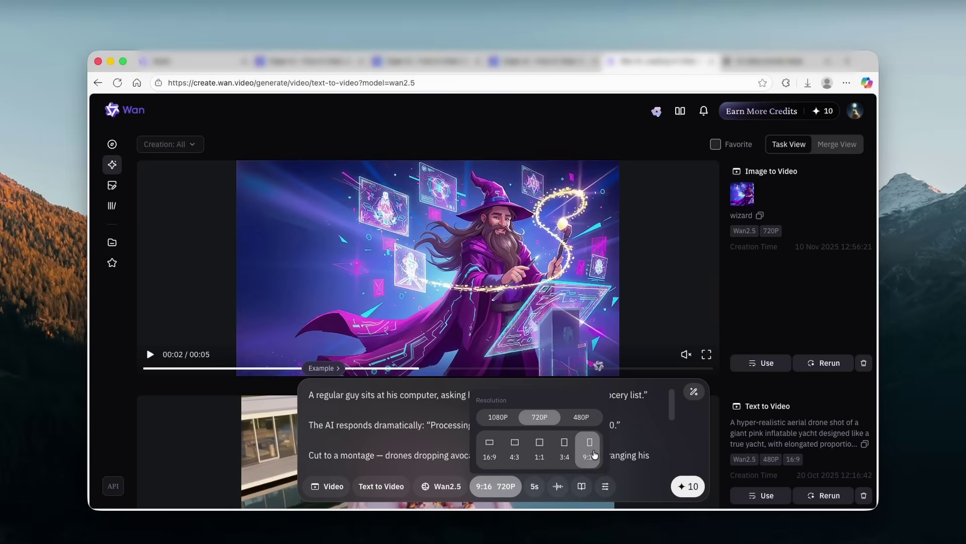
{"action": "left_click", "coordinate": [534, 486]}
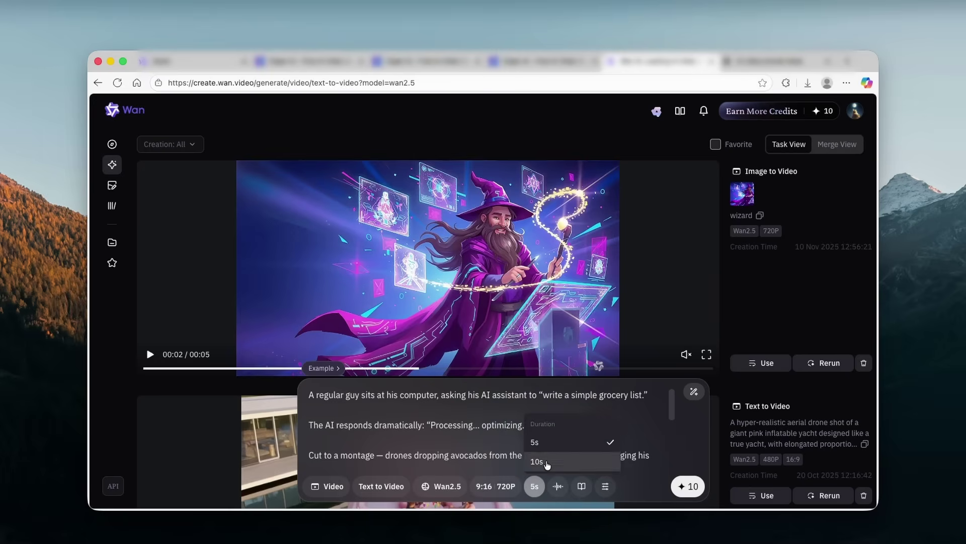
{"action": "left_click", "coordinate": [607, 491]}
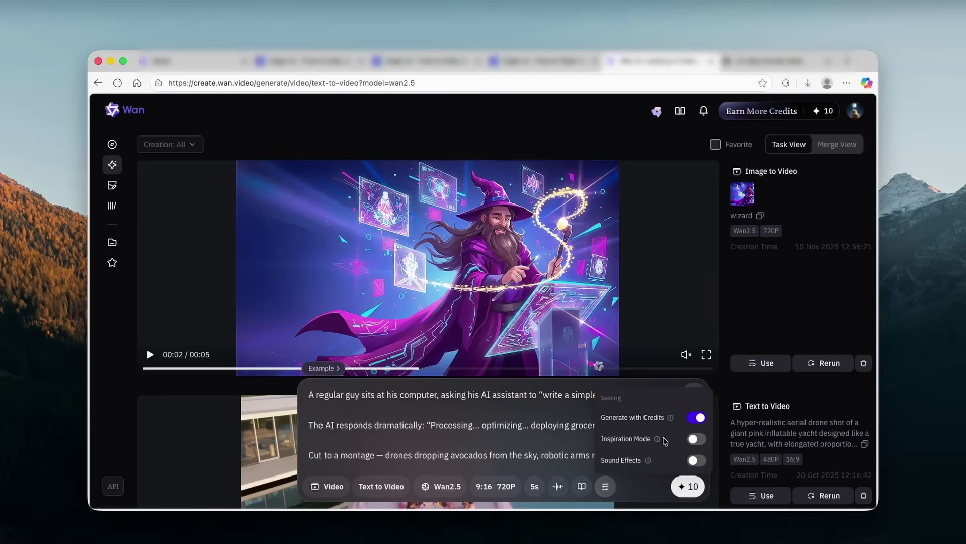
{"action": "scroll", "coordinate": [554, 448], "scroll_direction": "down", "scroll_amount": 5}
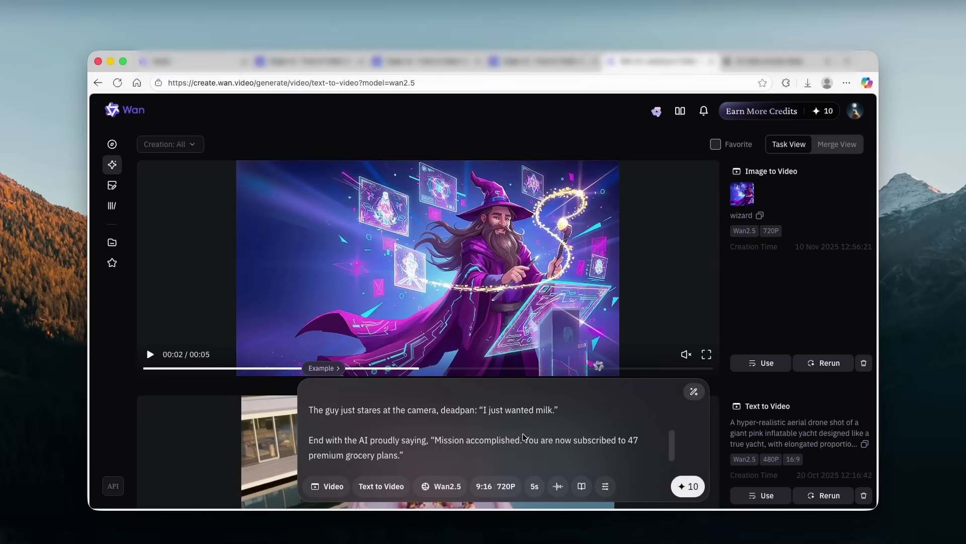
{"action": "scroll", "coordinate": [548, 438], "scroll_direction": "up", "scroll_amount": 5}
{"action": "left_click", "coordinate": [688, 486]}
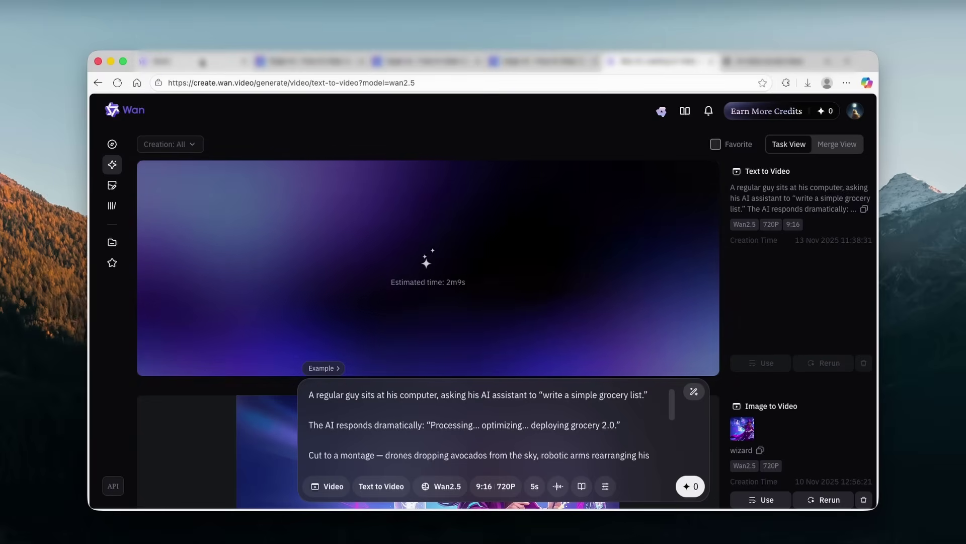
Step: Switch to the DIGEN tab while the Wan video renders
{"action": "left_click", "coordinate": [322, 62]}
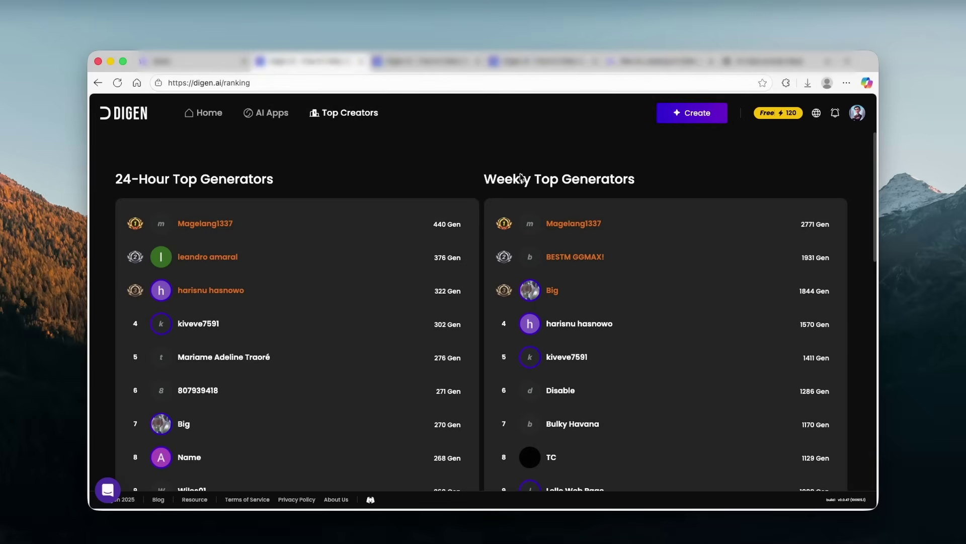
Step: Go back to the Wan tab to see the finished grocery-list clip
{"action": "left_click", "coordinate": [655, 61]}
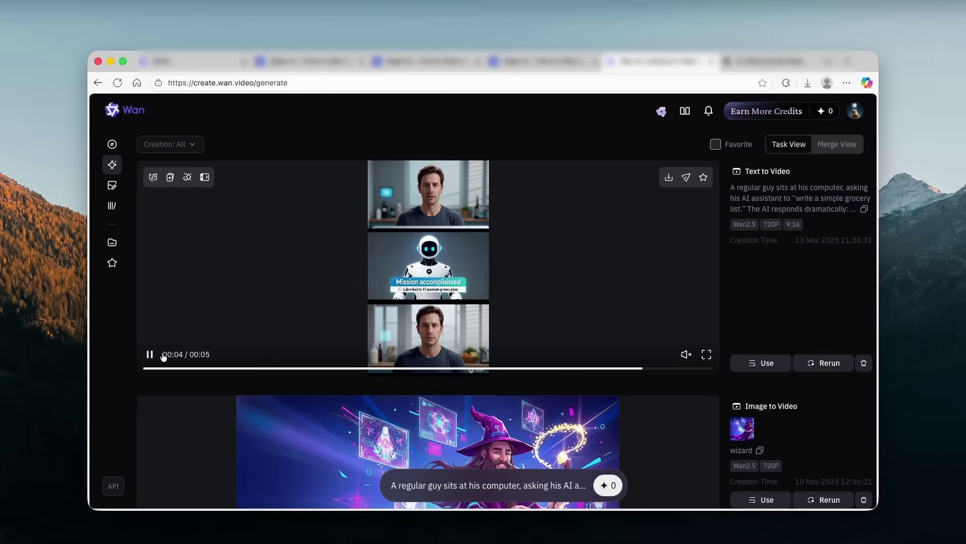
Step: Watch the grocery-list clip full screen, pause and resume it, check download options, then go to Qwen Chat
{"action": "left_click", "coordinate": [706, 354]}
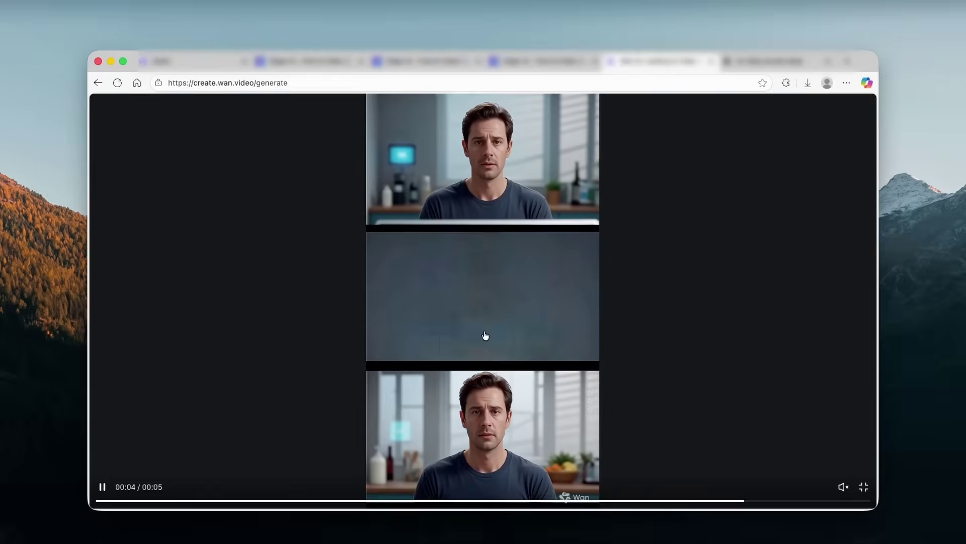
{"action": "left_click", "coordinate": [863, 486]}
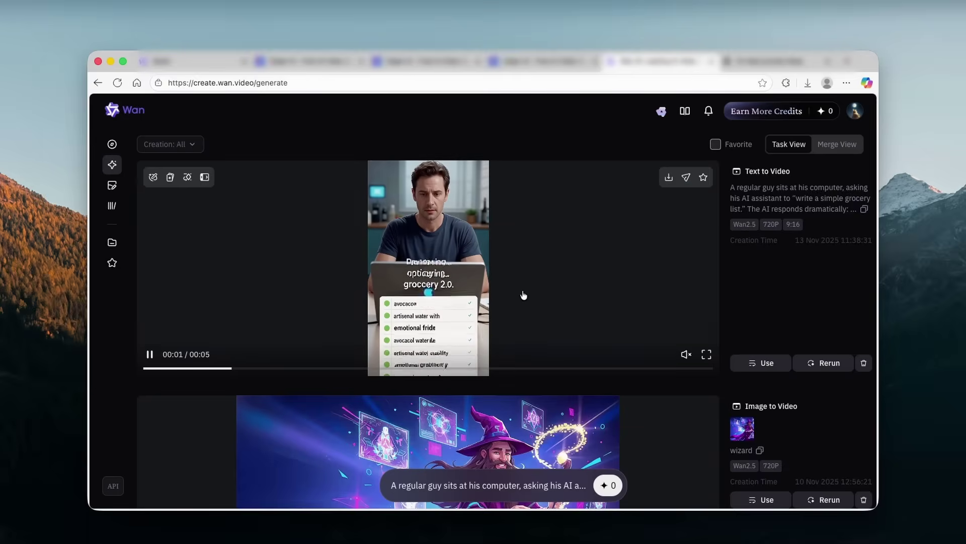
{"action": "left_click", "coordinate": [513, 222]}
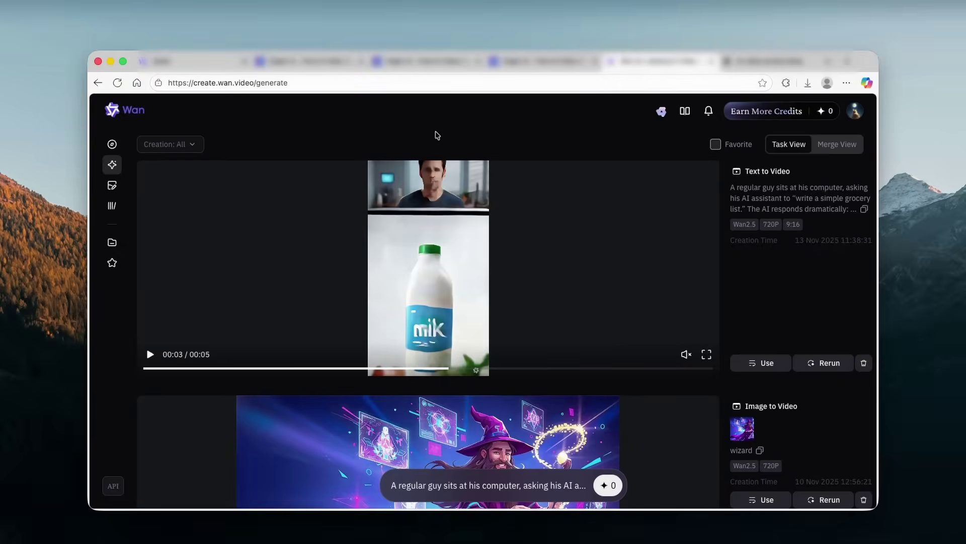
{"action": "left_click", "coordinate": [606, 164]}
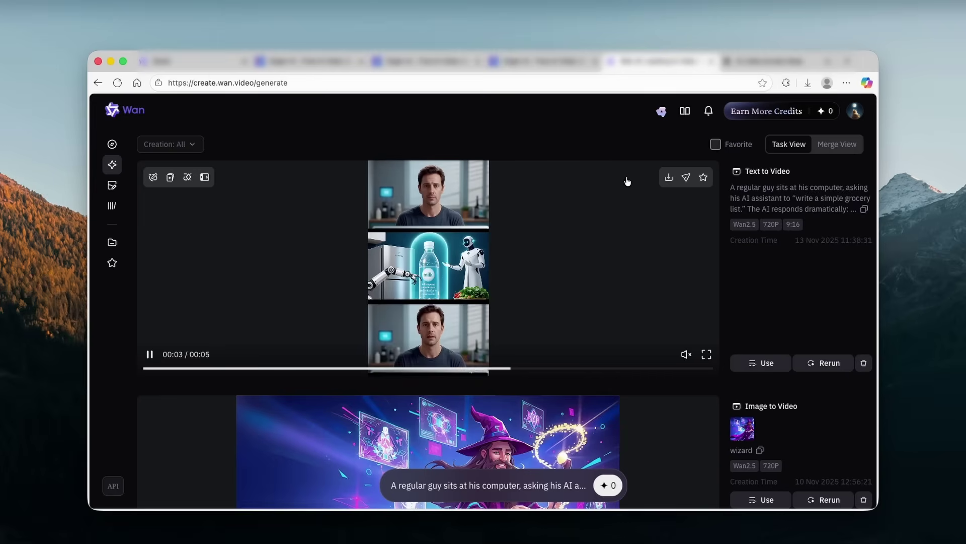
{"action": "left_click", "coordinate": [668, 179]}
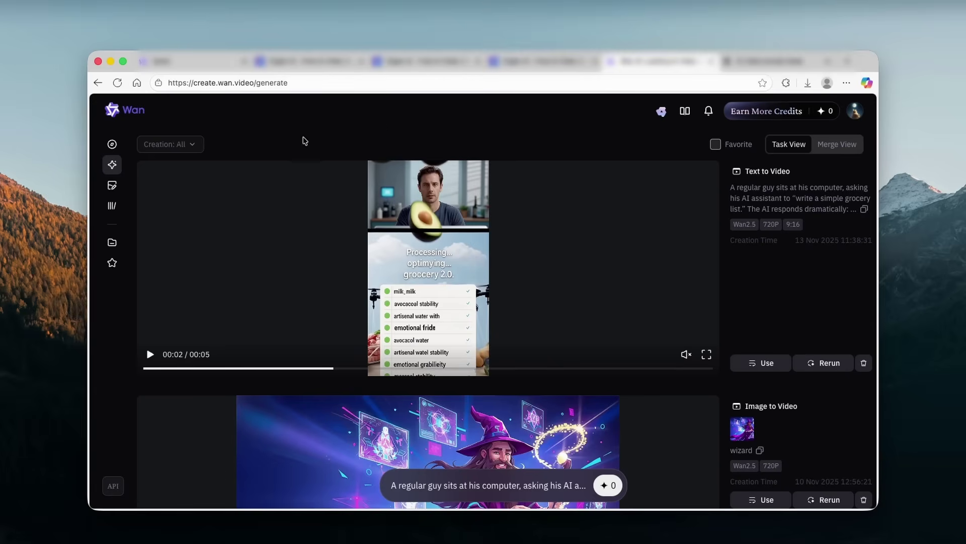
{"action": "left_click", "coordinate": [222, 62]}
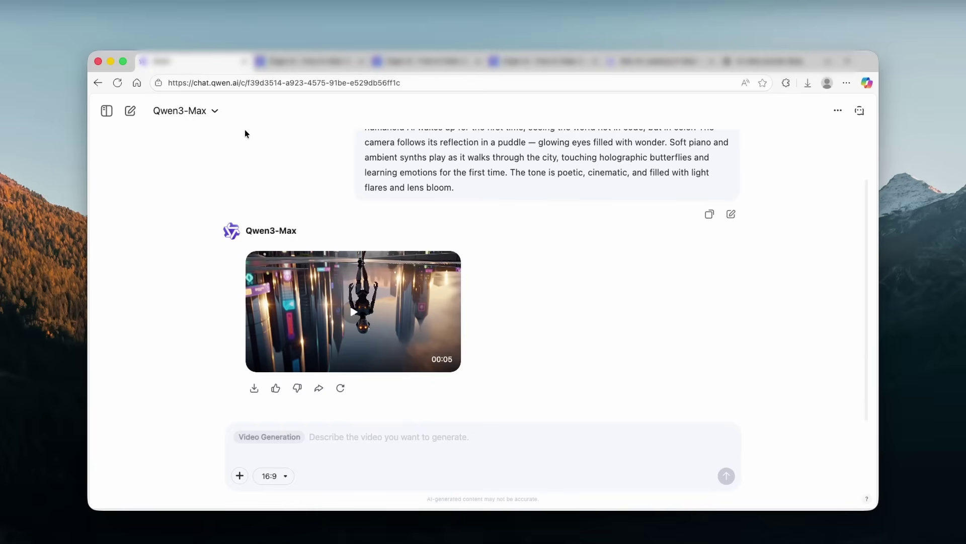
Step: Glance at the DIGEN gallery, then return to Wan's finished 9:16 grocery-list clip
{"action": "left_click", "coordinate": [423, 63]}
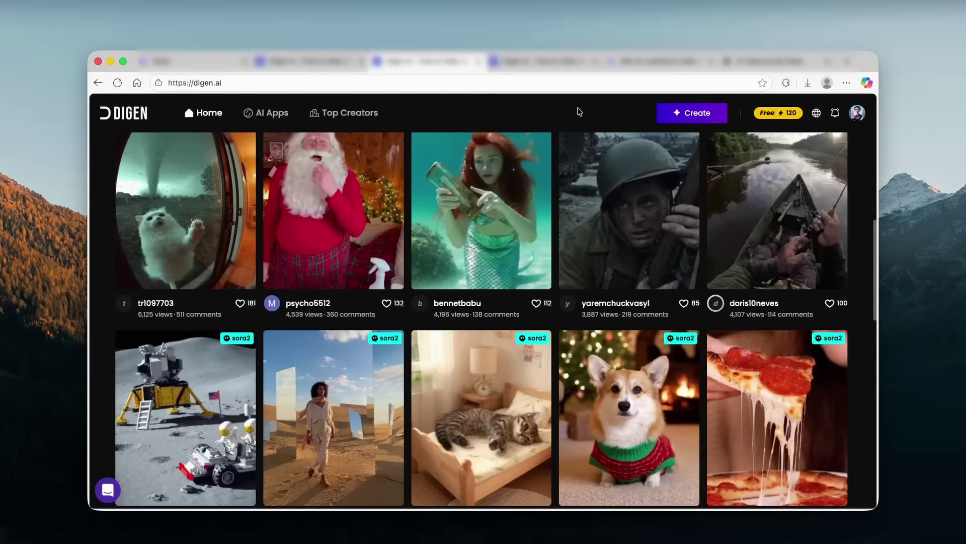
{"action": "left_click", "coordinate": [672, 63]}
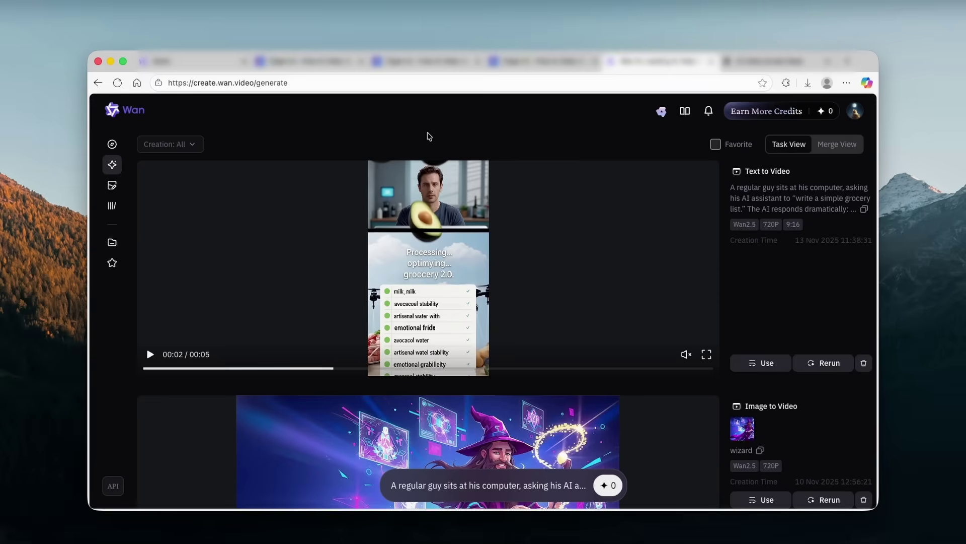